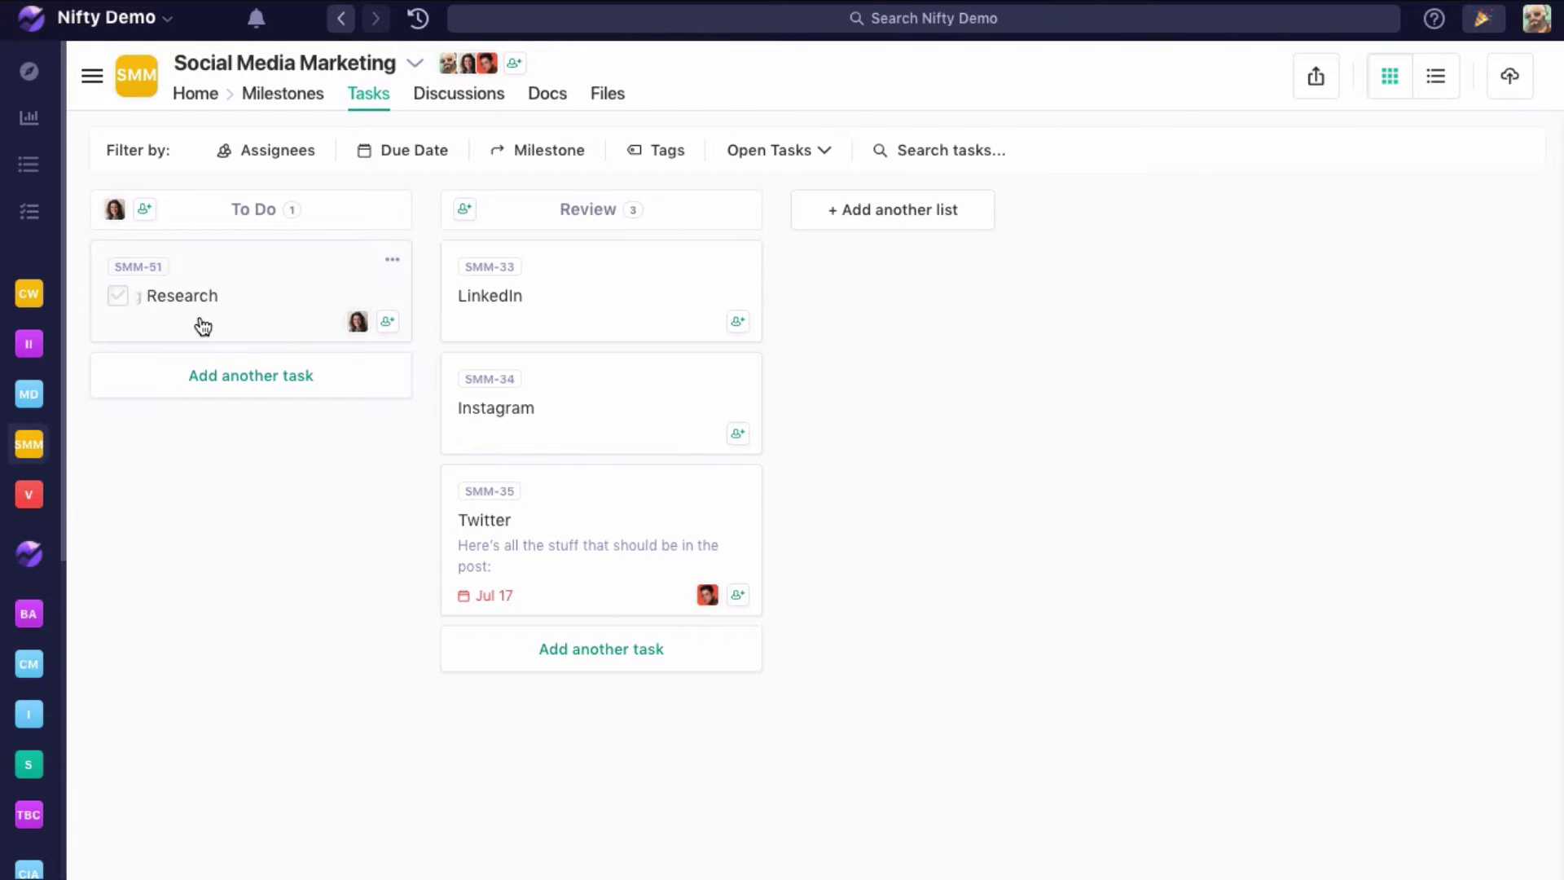
Make Blog Research recur based on completion, then mark it complete to spawn SMM-53.
left_click(269, 325)
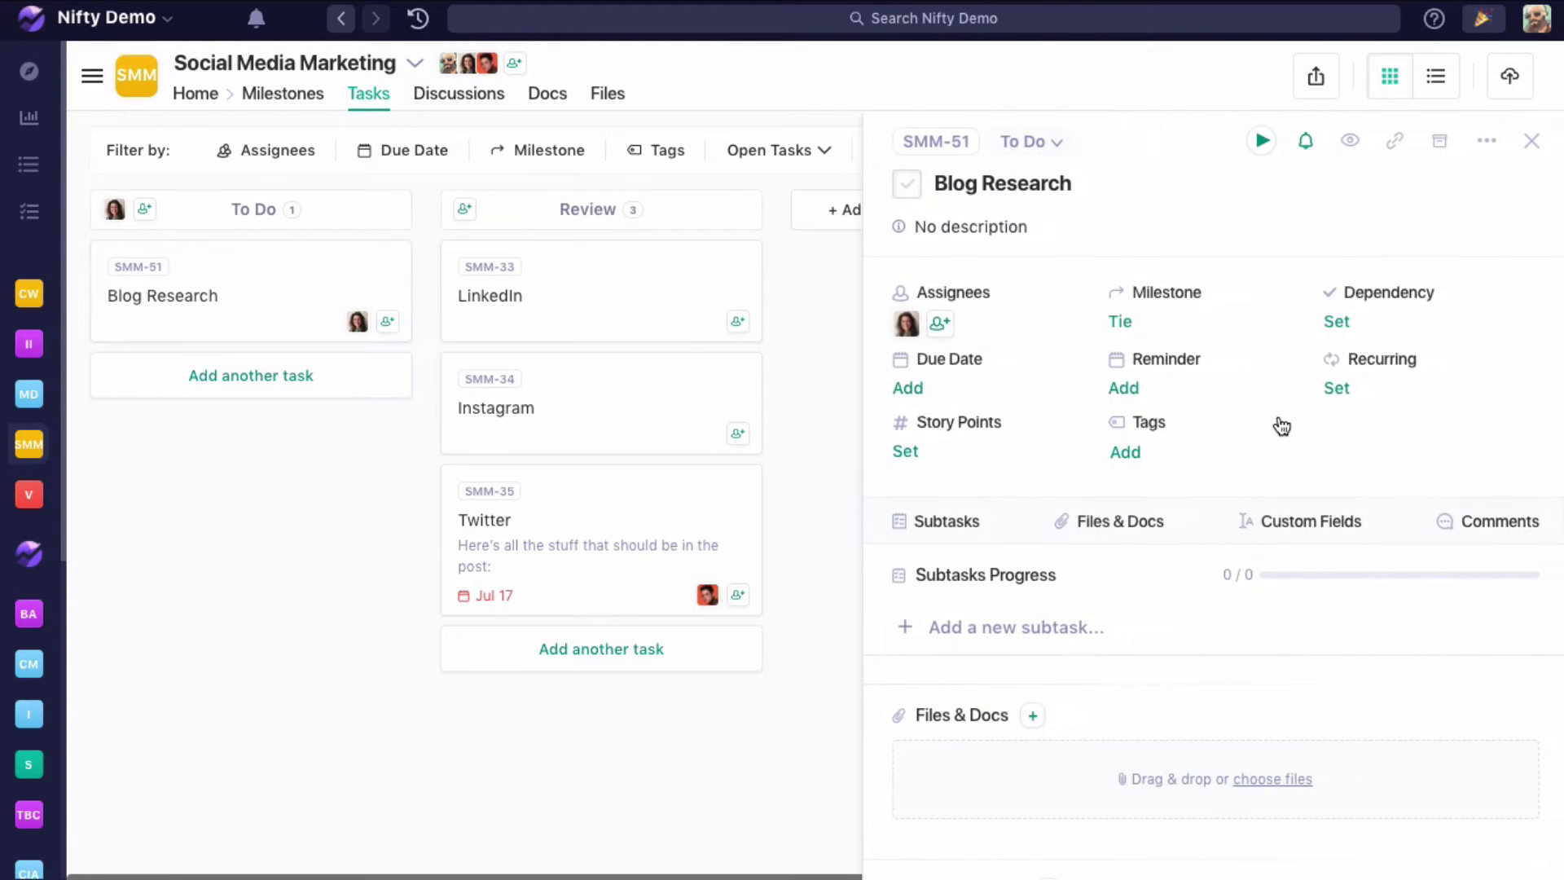
left_click(1334, 392)
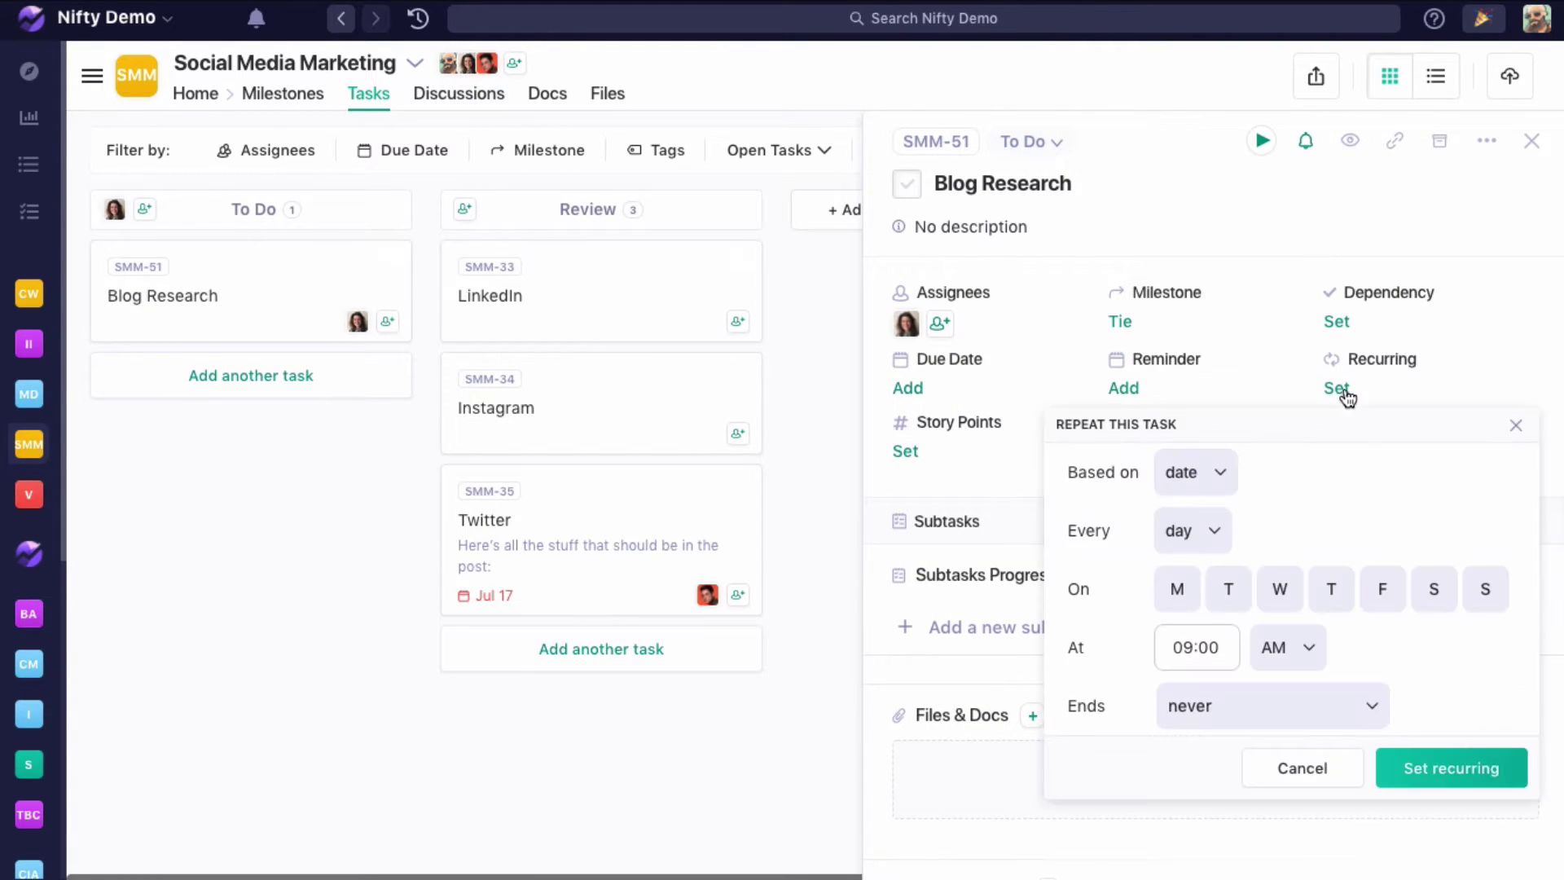
left_click(1234, 485)
left_click(1181, 612)
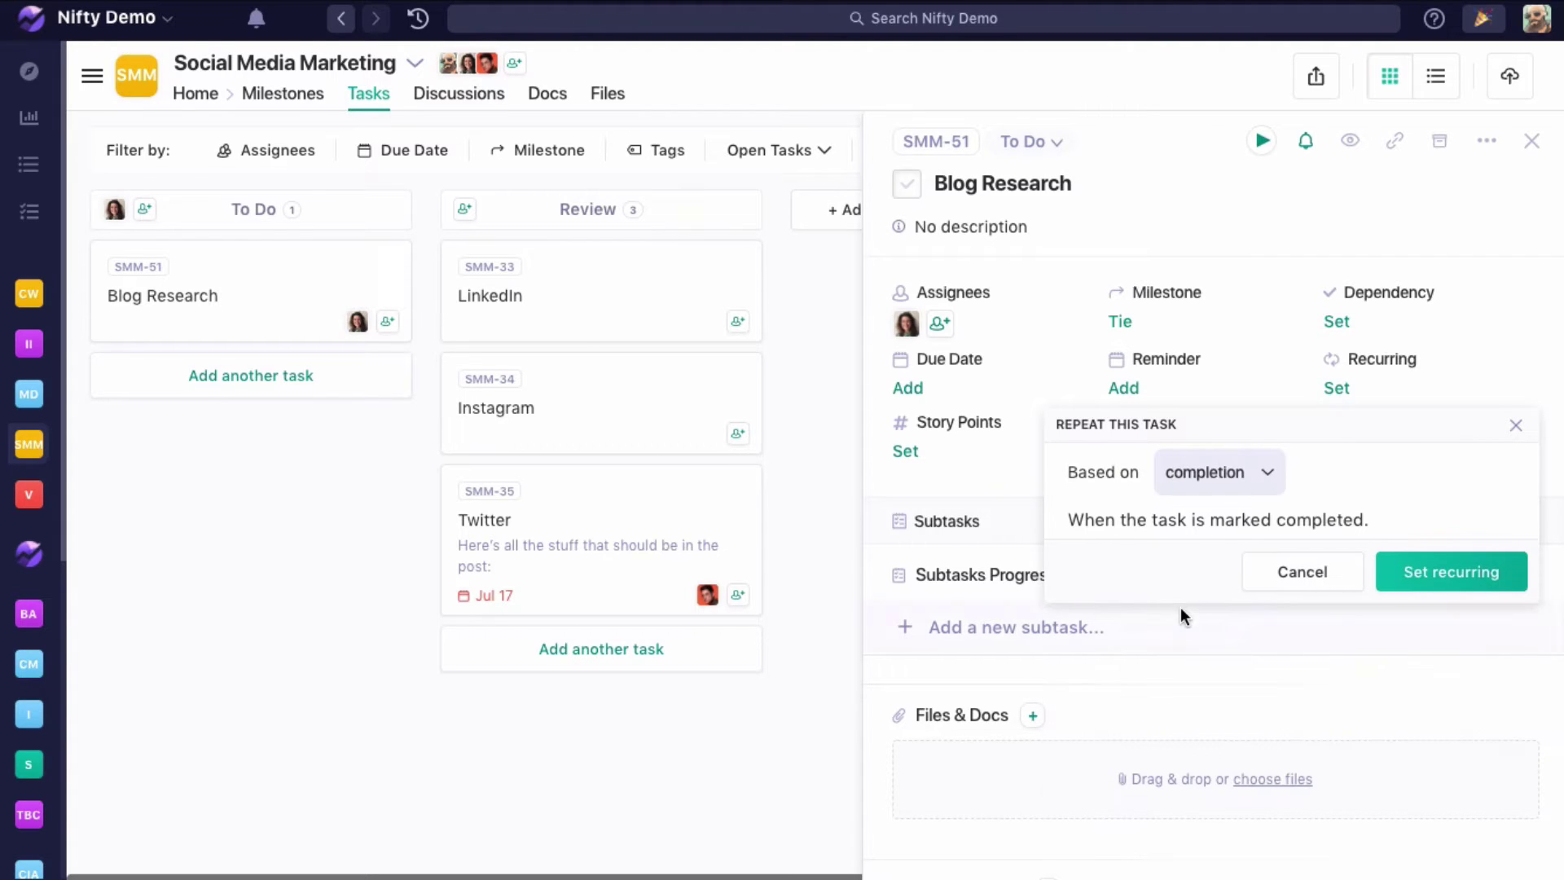
left_click(1489, 574)
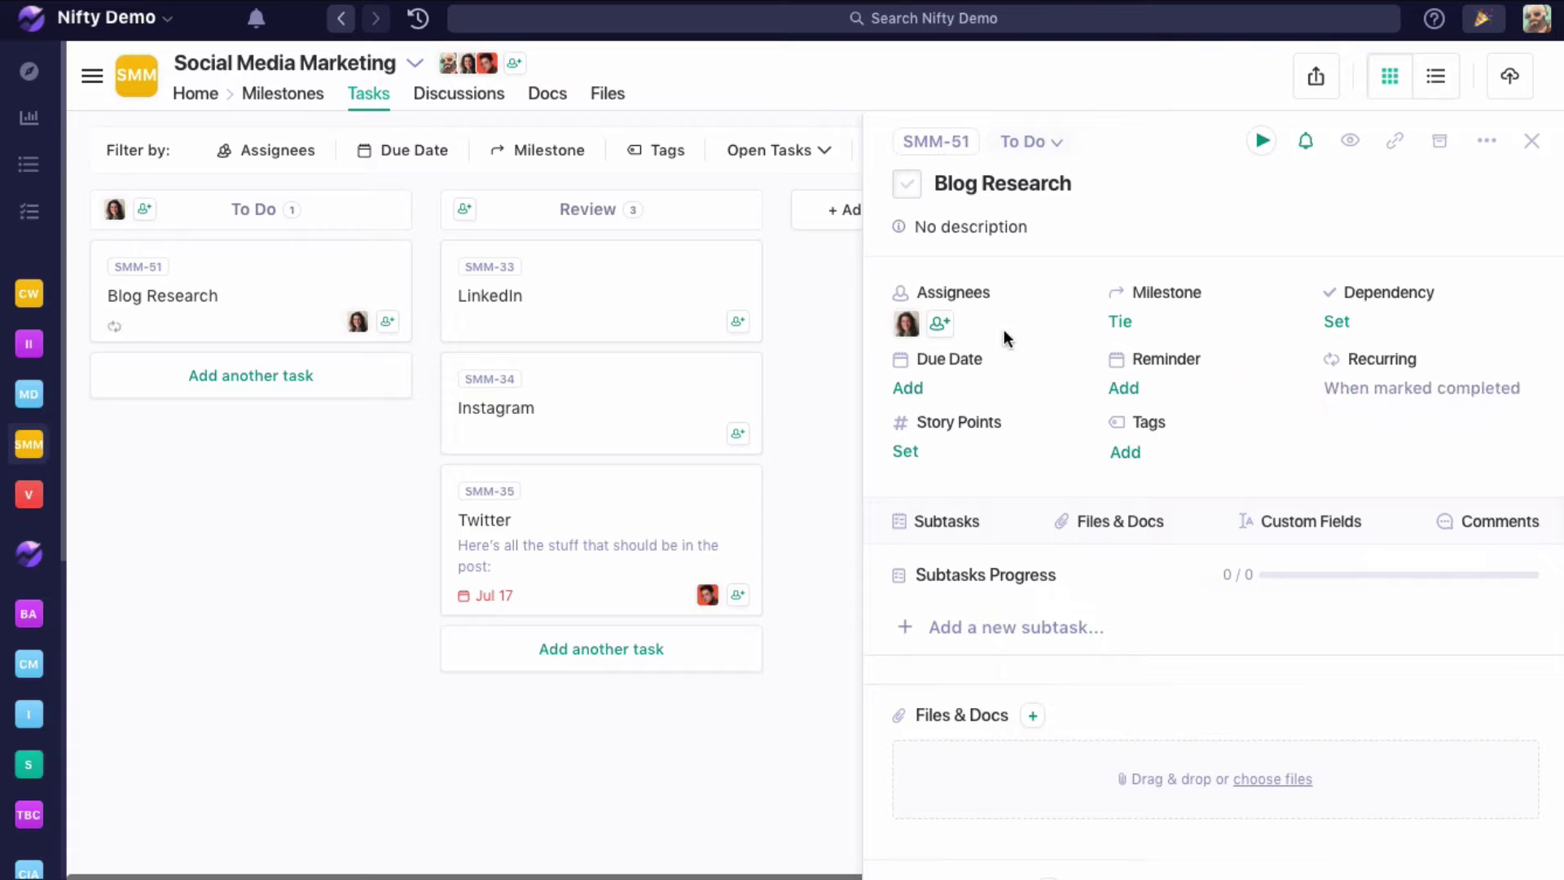
left_click(906, 187)
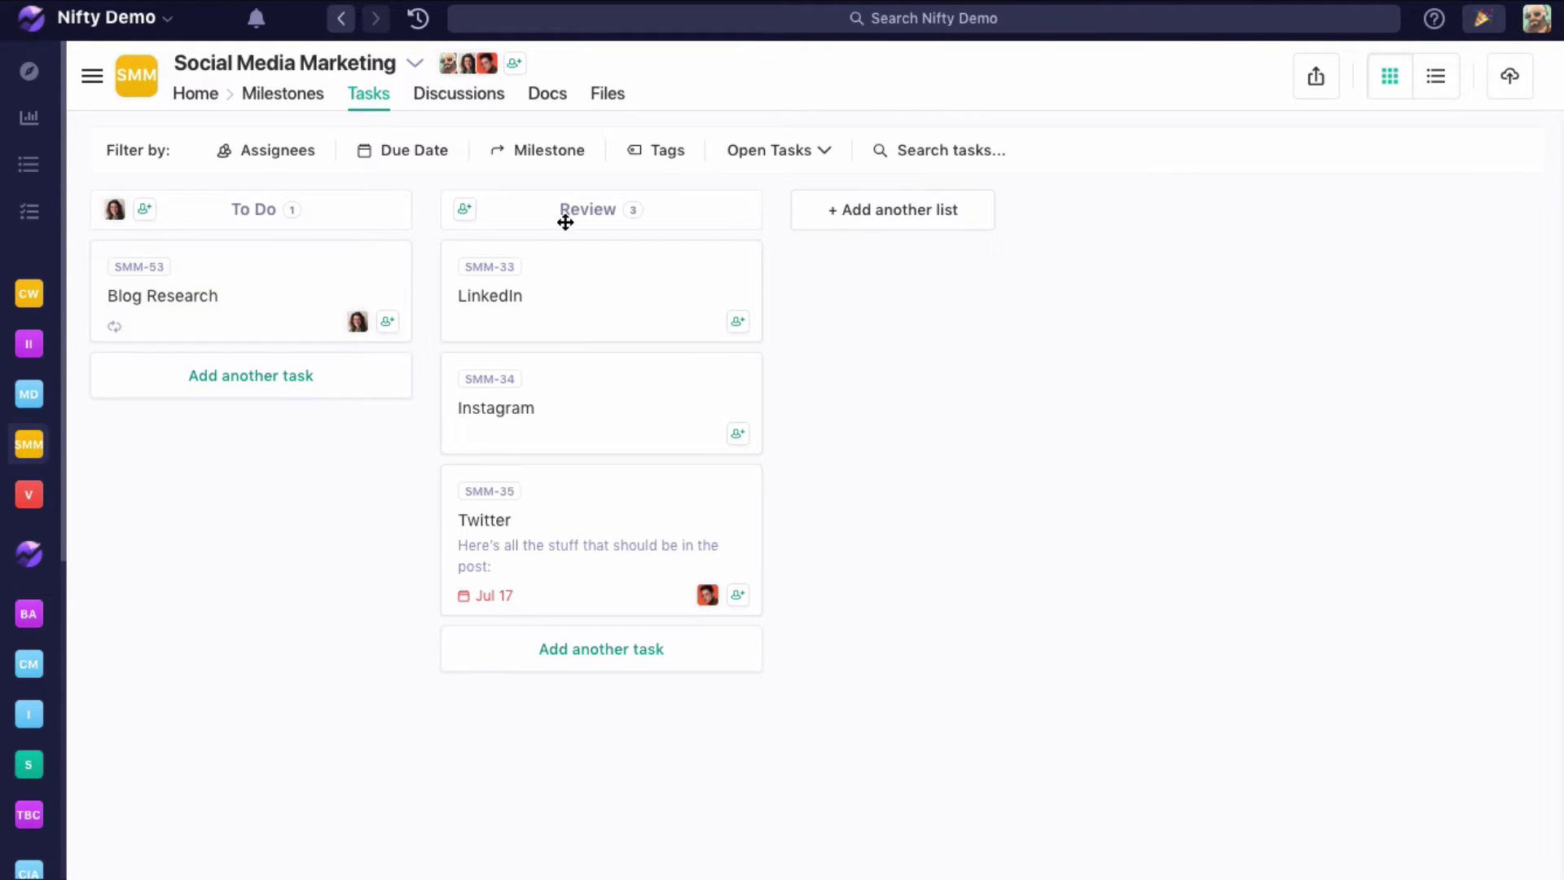
Make SMM-53 recur when its status becomes Review, then move it into the Review column.
left_click(300, 290)
left_click(1384, 383)
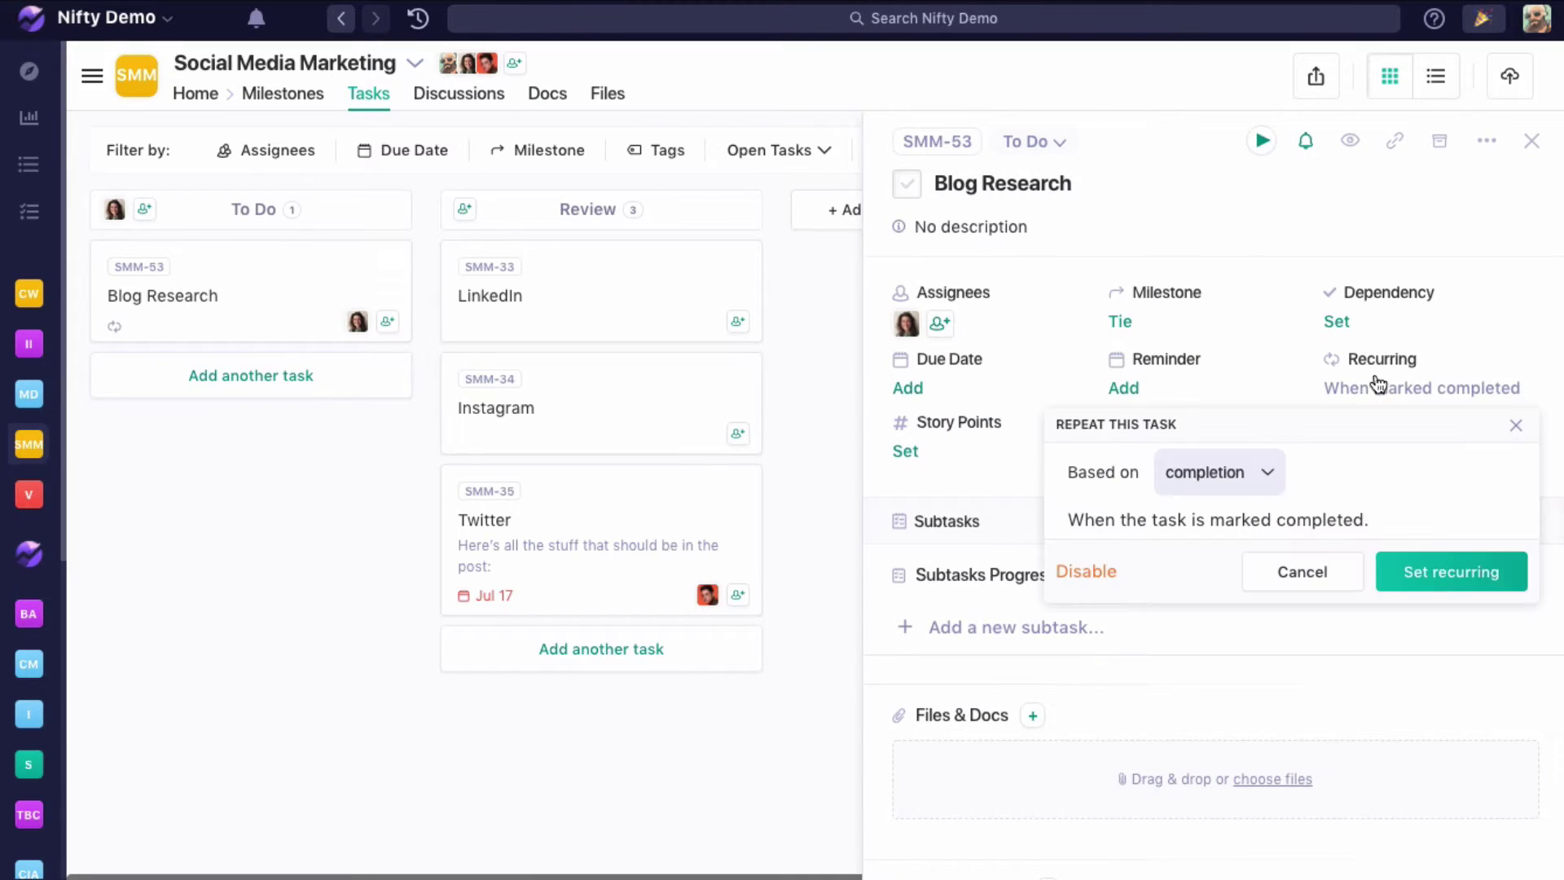
left_click(1264, 481)
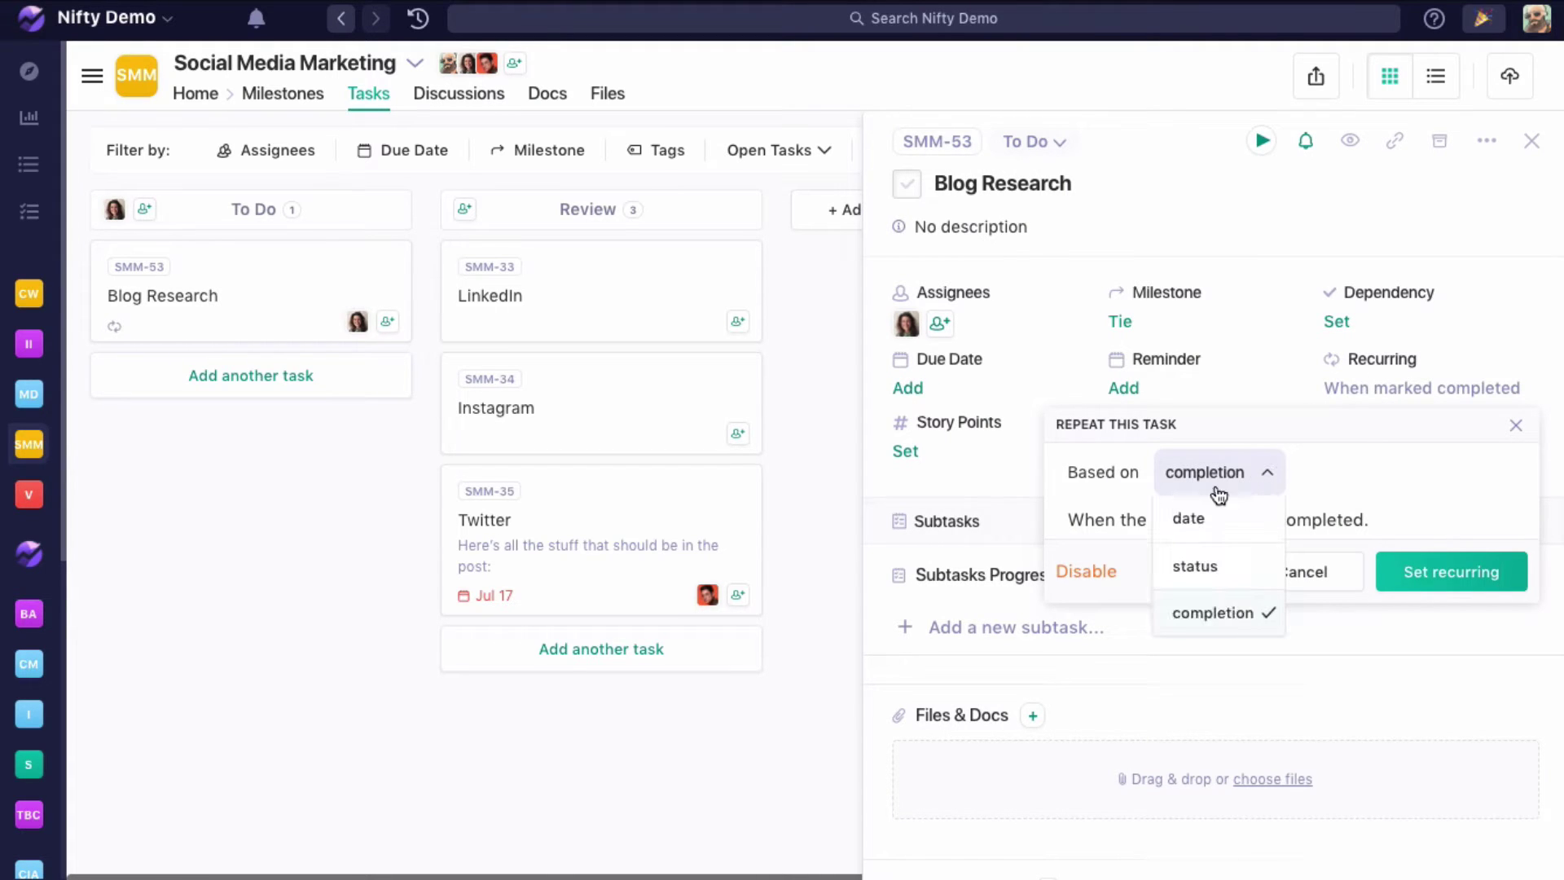
left_click(1195, 567)
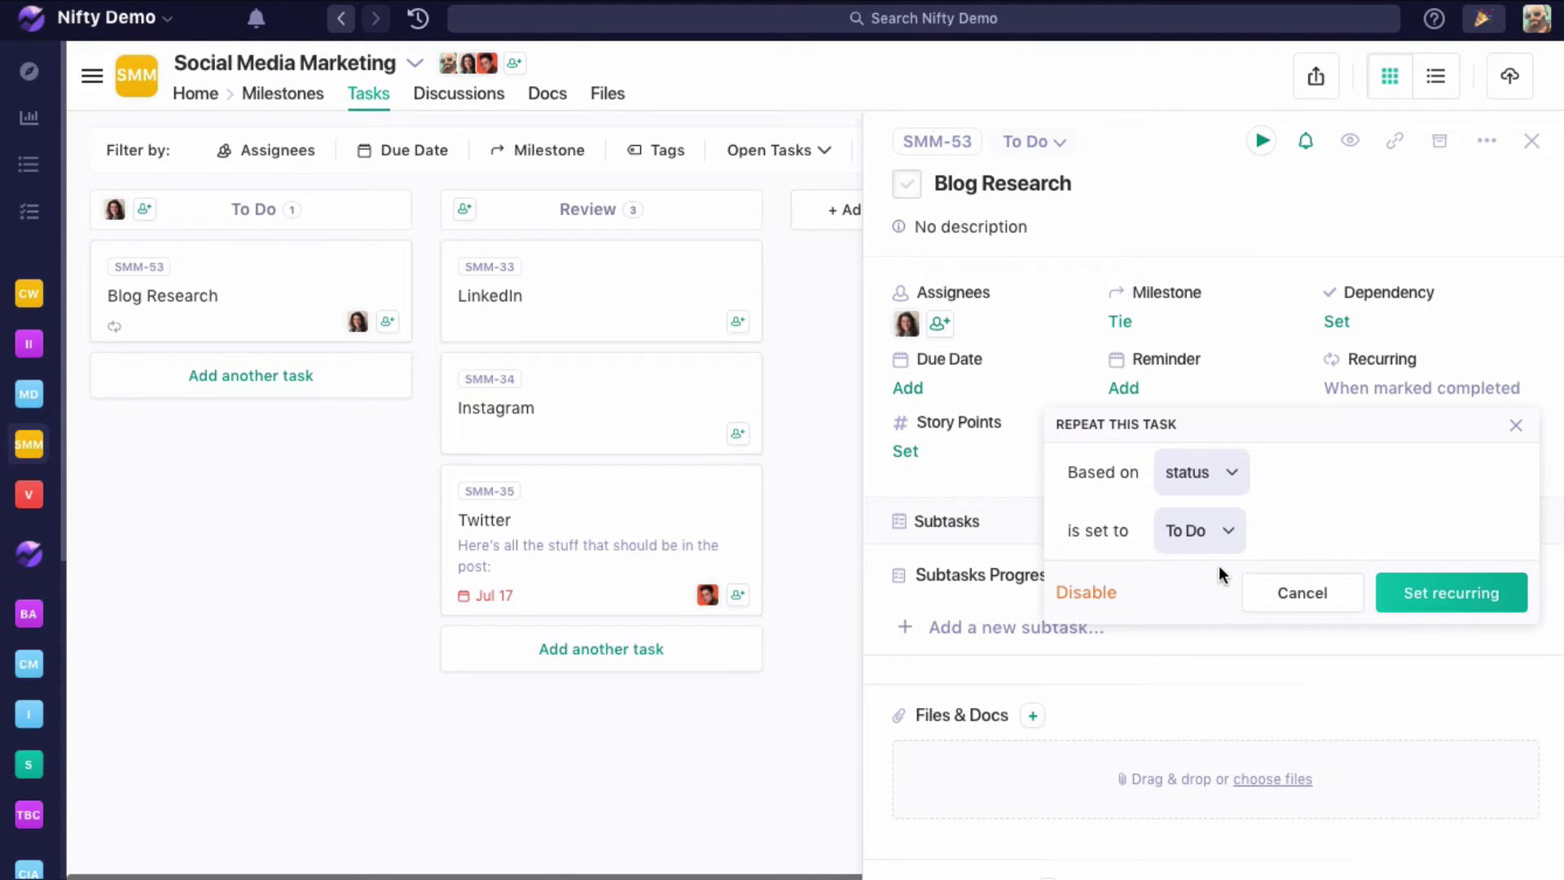
left_click(1225, 537)
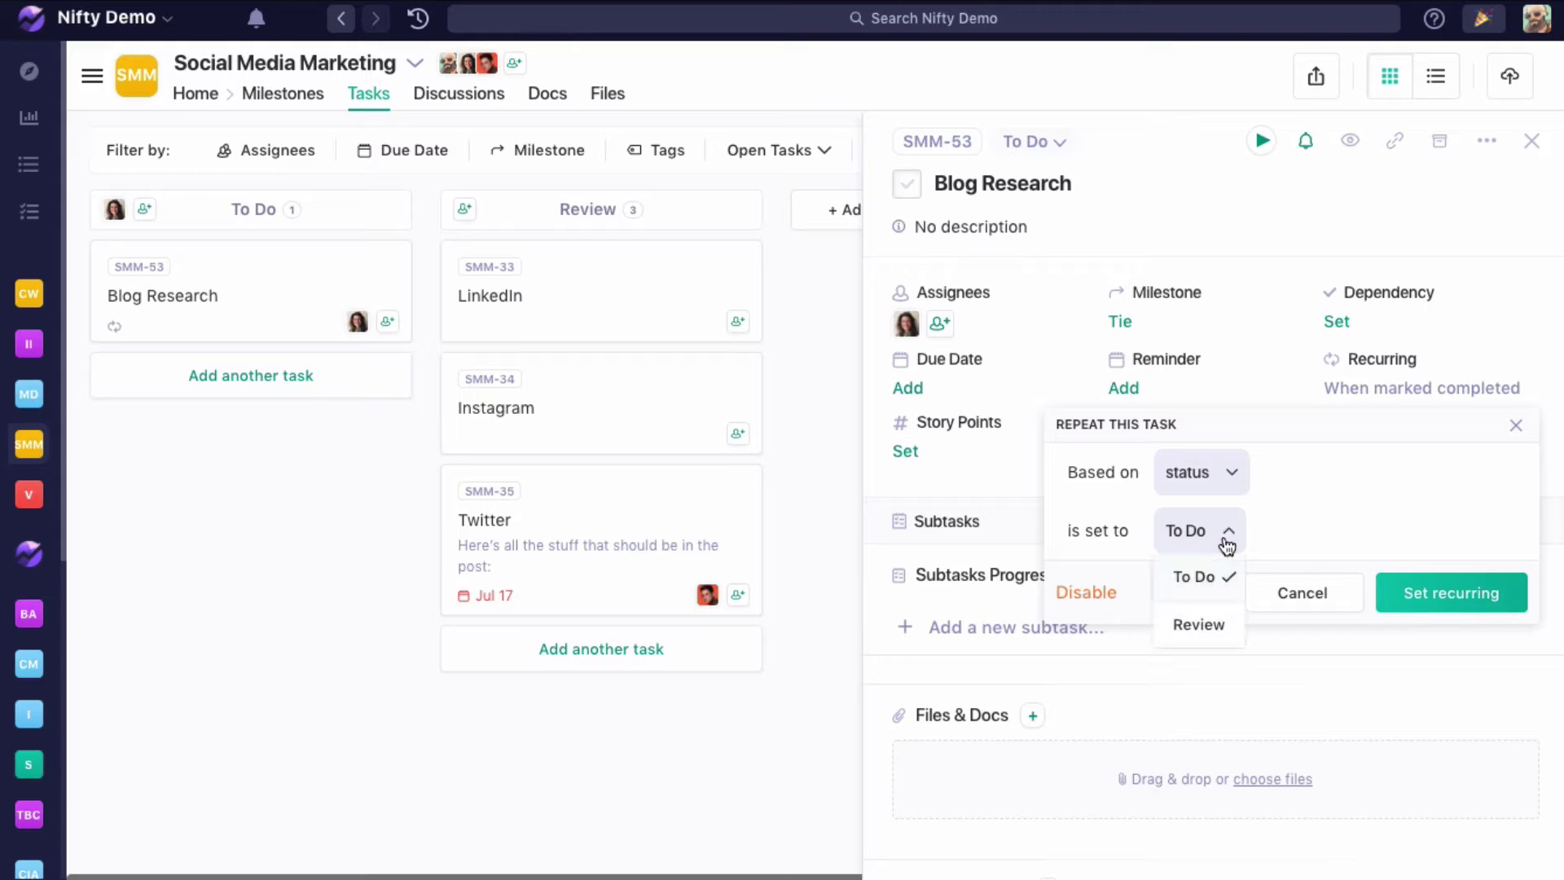
left_click(1209, 624)
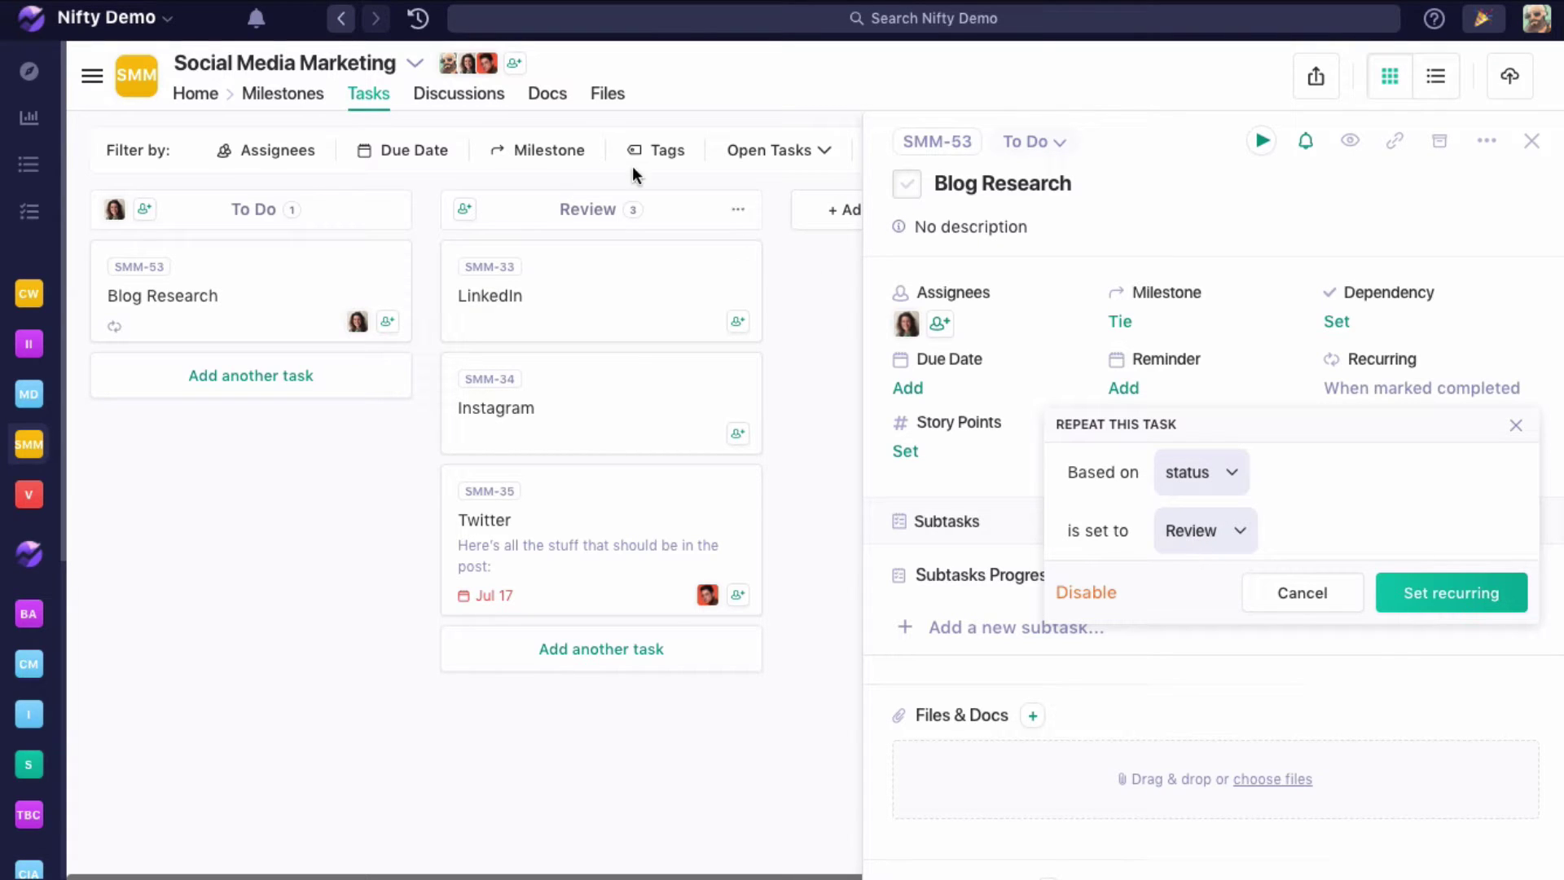
left_click(1435, 588)
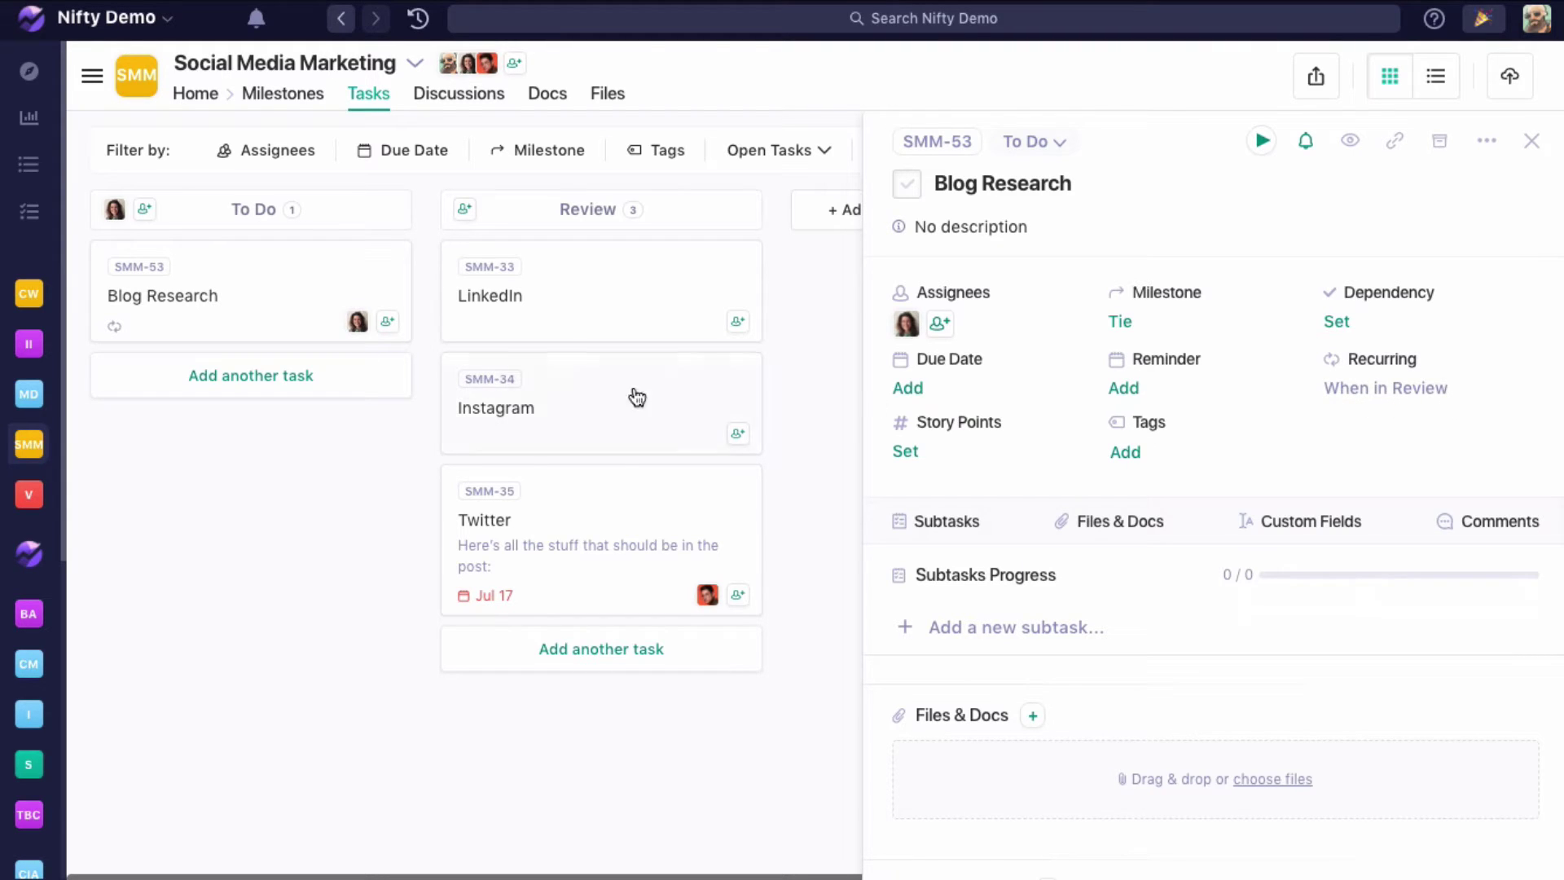
left_click_drag(220, 311, 646, 301)
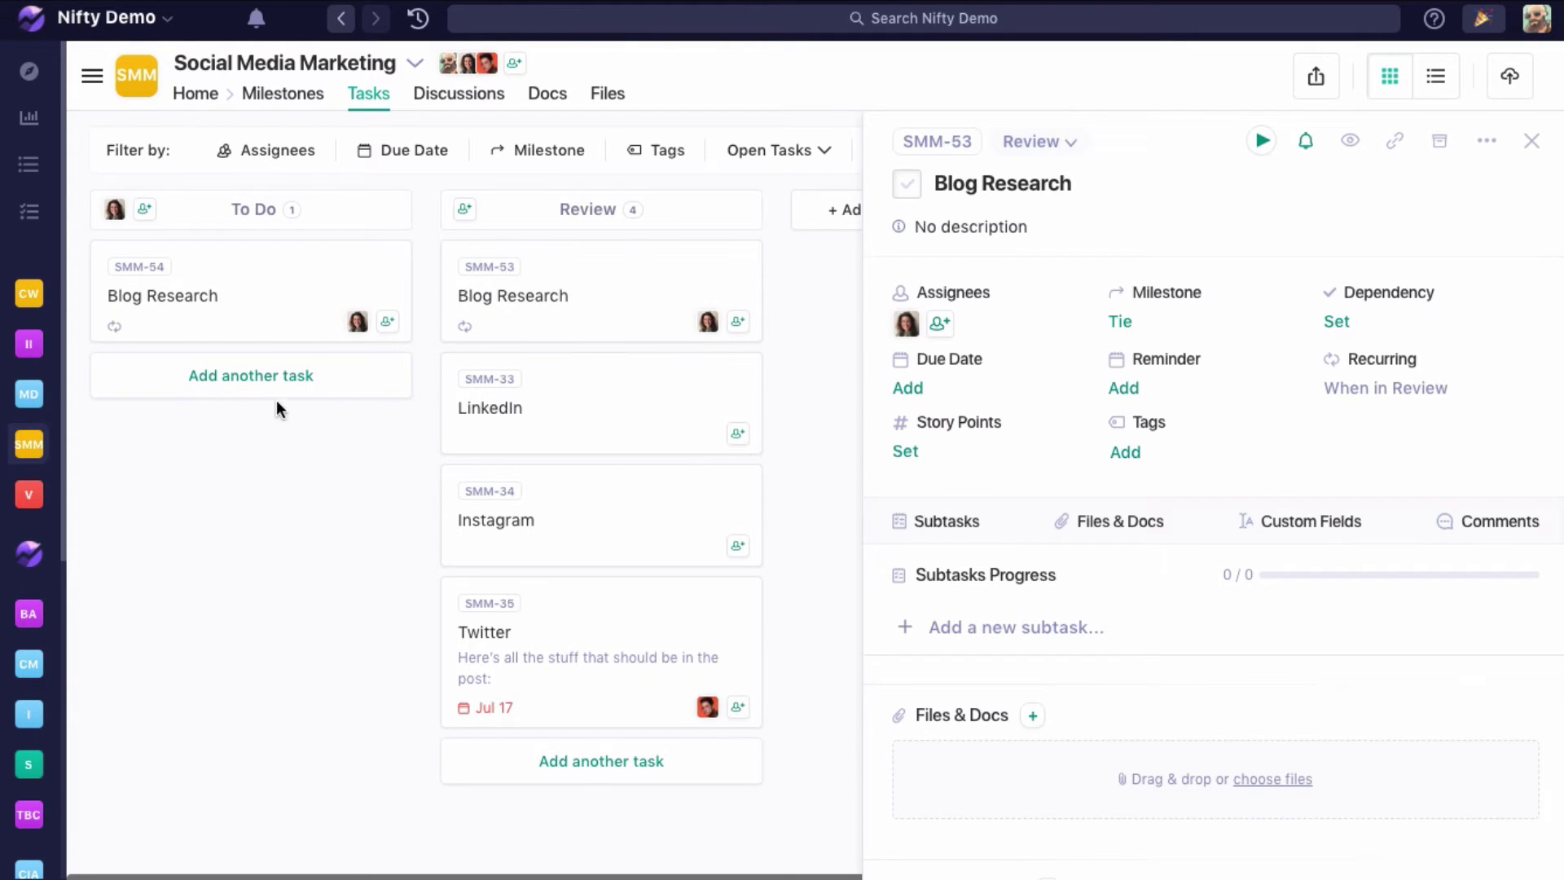
Set SMM-54 to recur by date every month on day 1 at 09:00 AM.
left_click(271, 332)
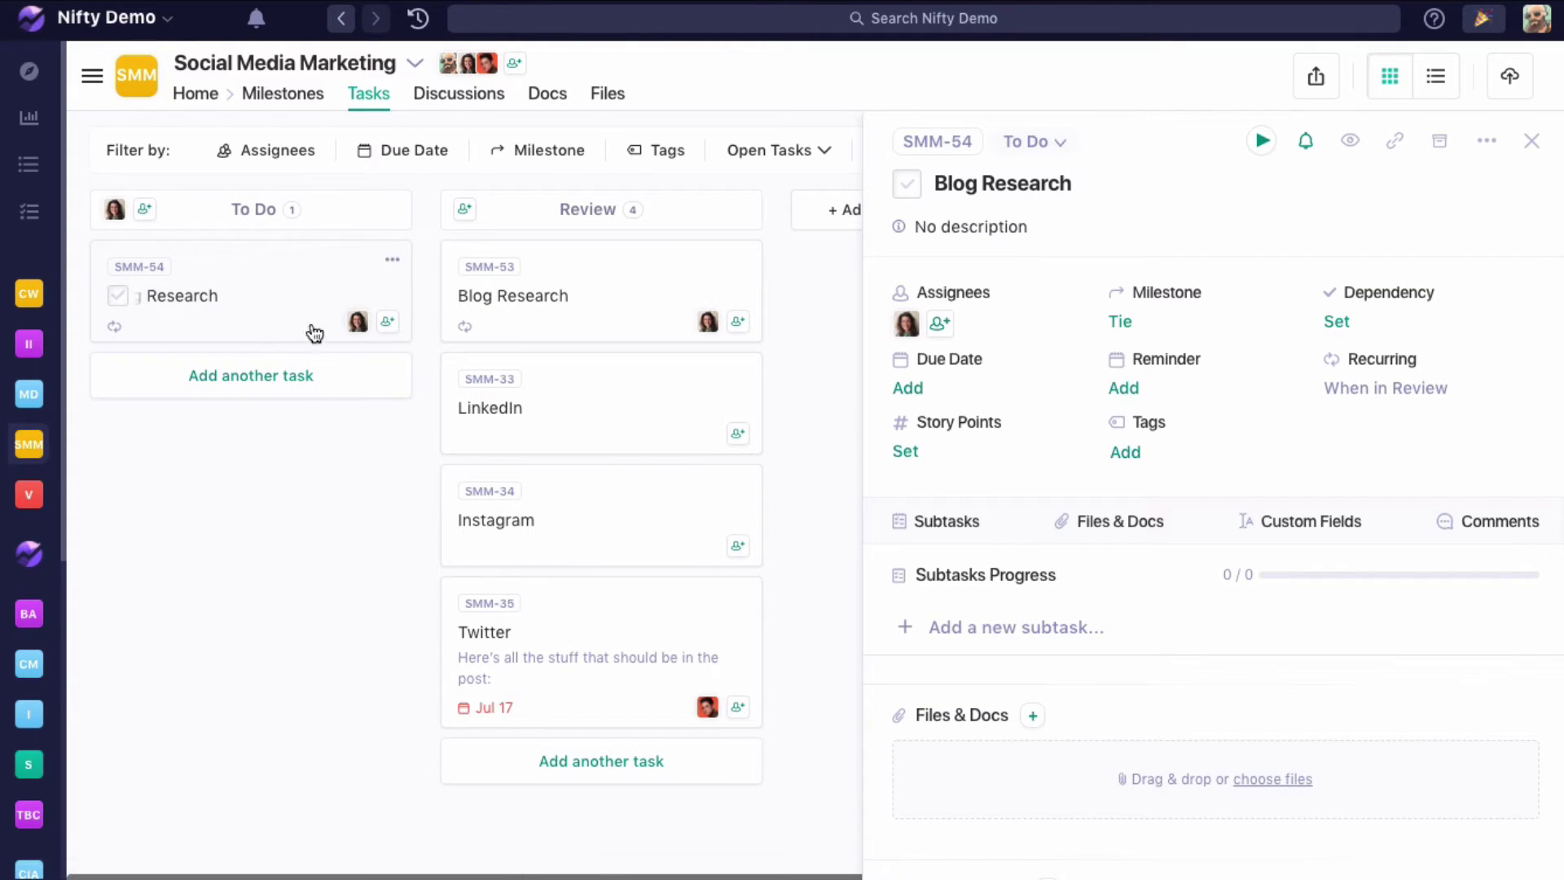
left_click(1360, 388)
left_click(1229, 492)
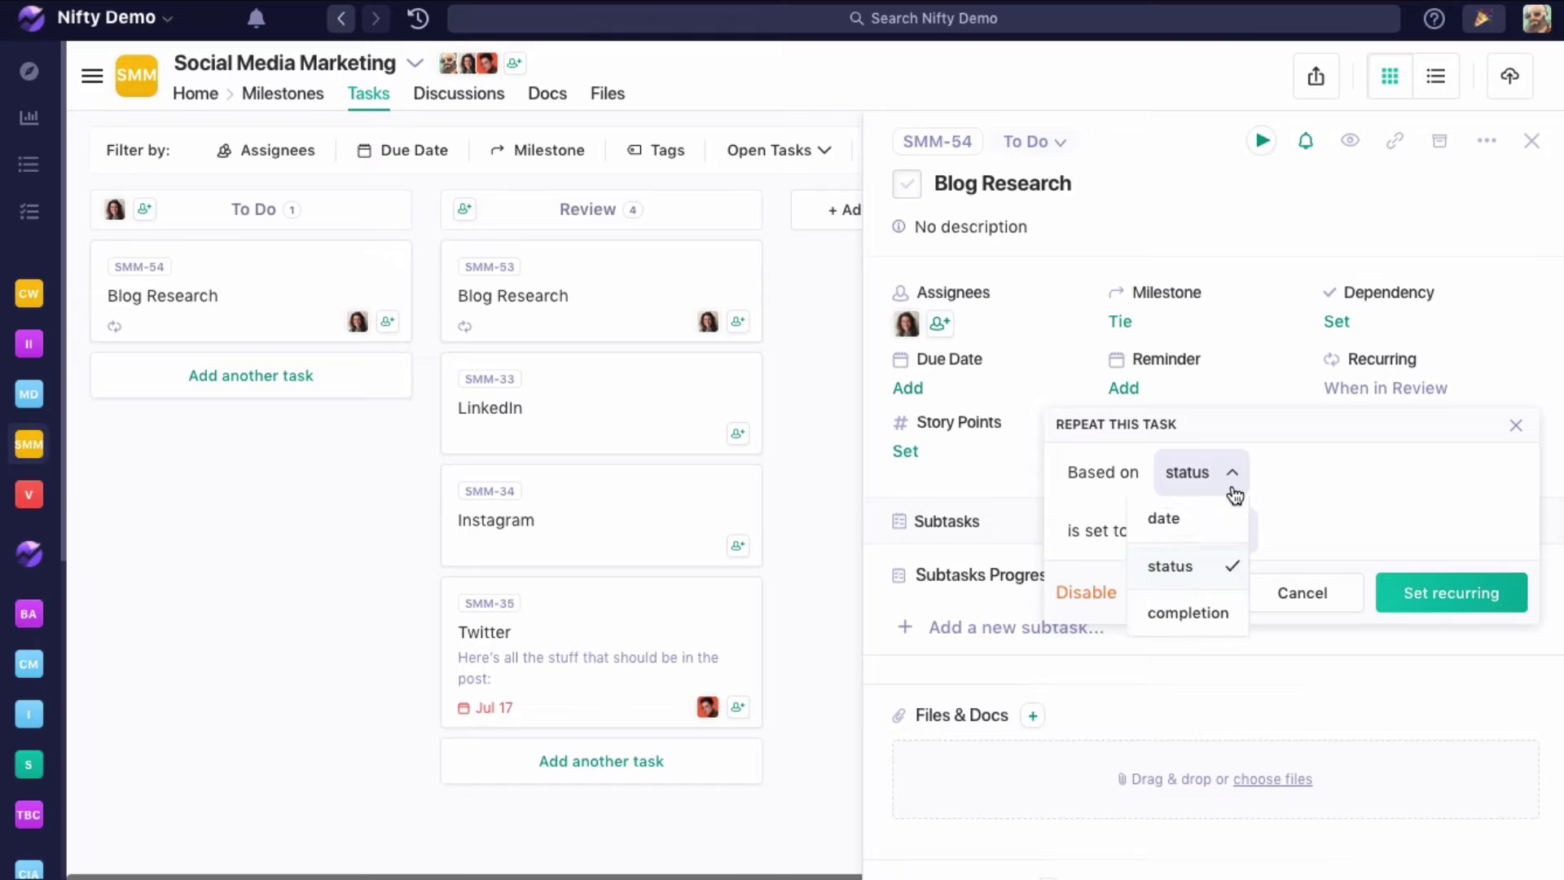
left_click(1193, 523)
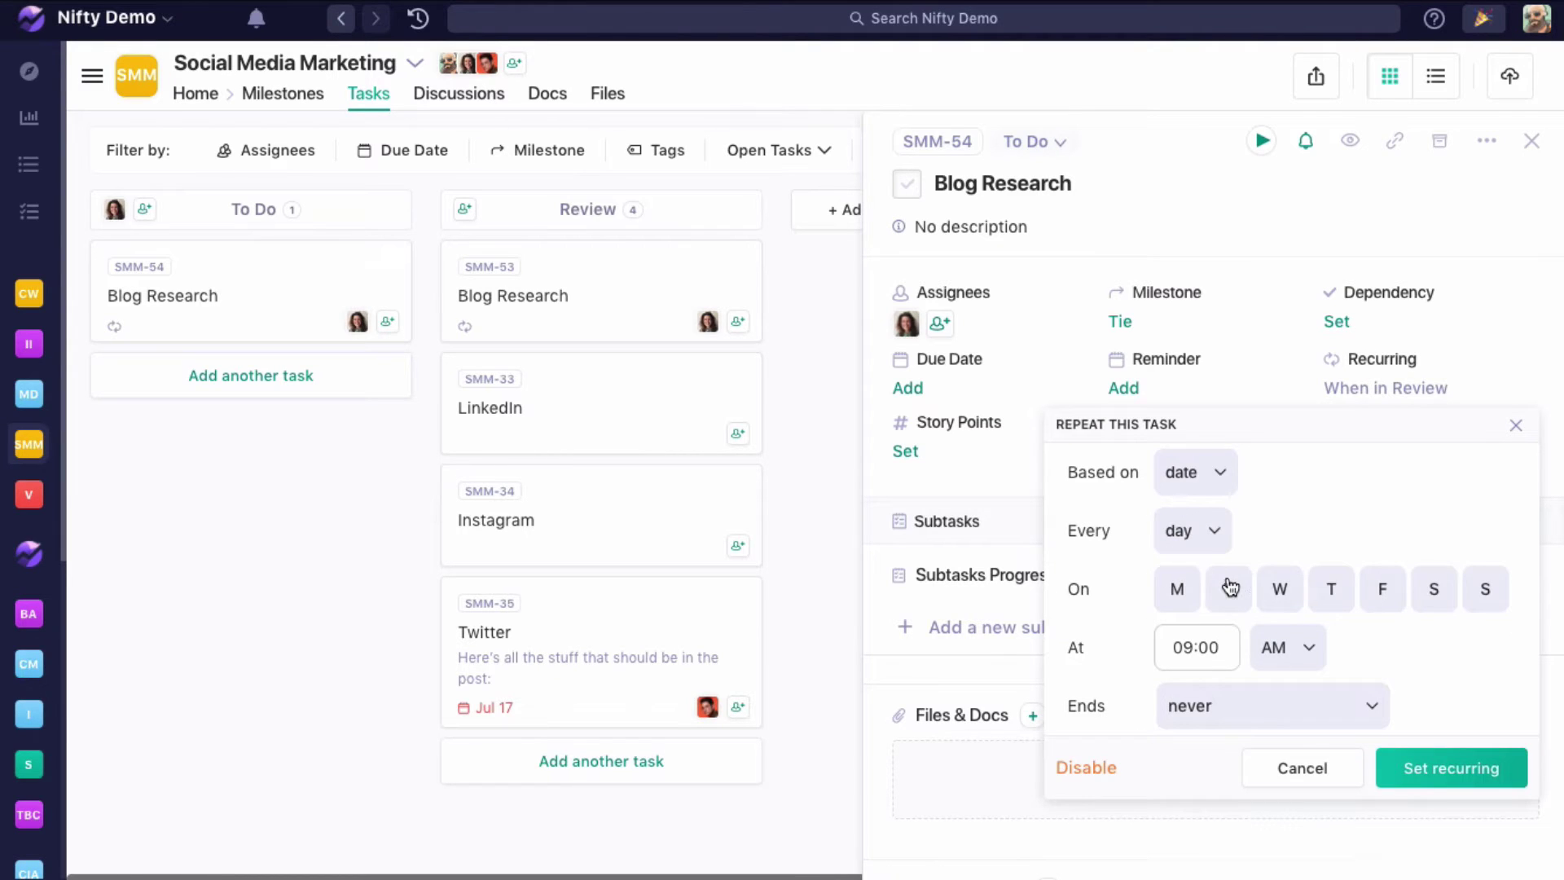
left_click(1212, 538)
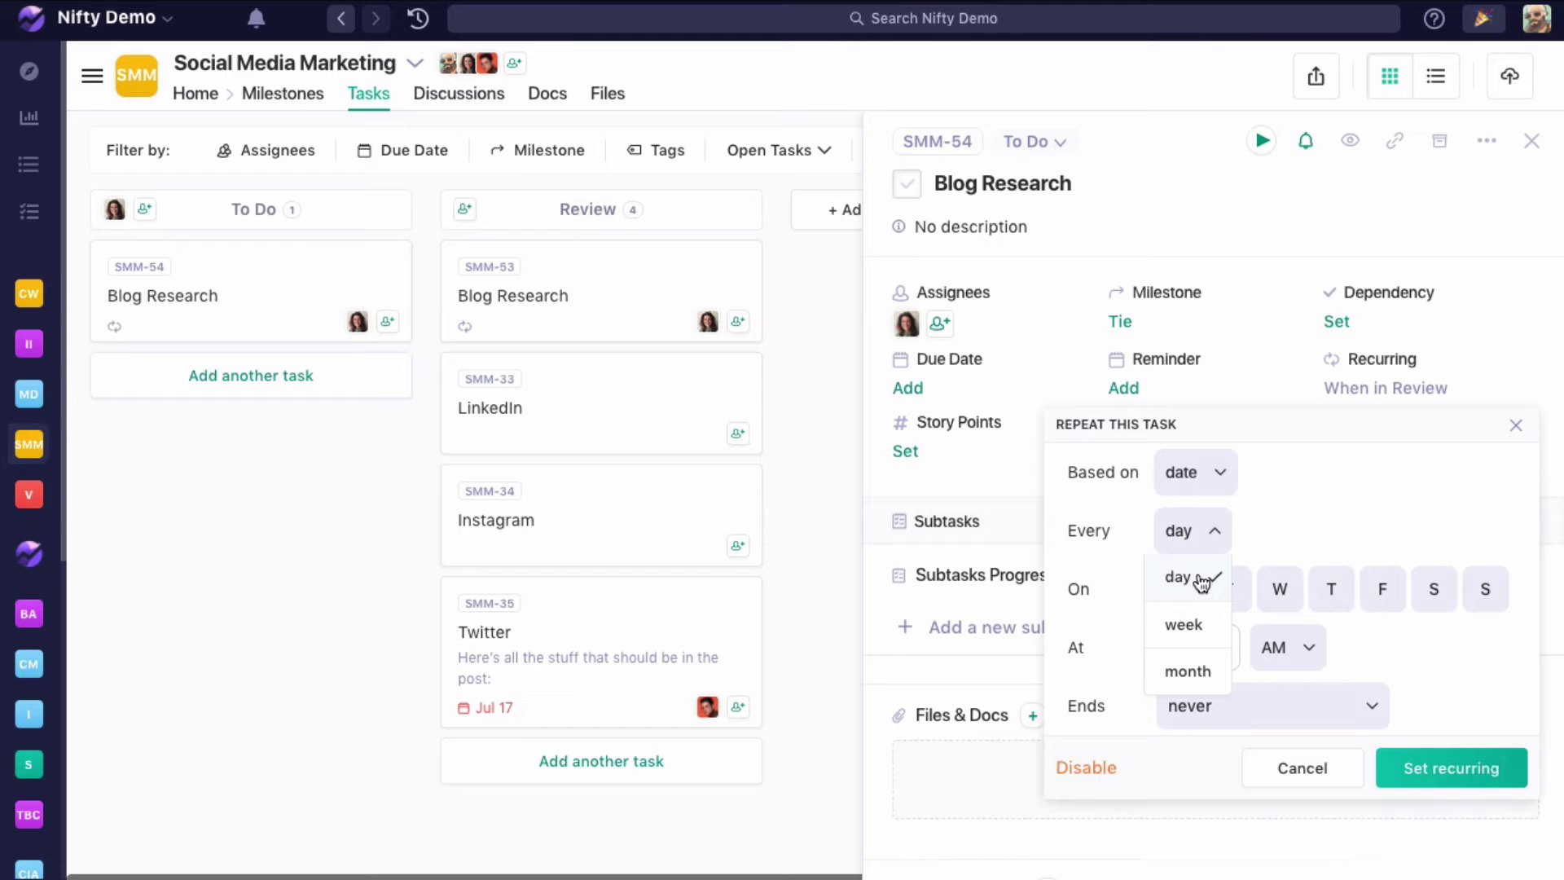
left_click(1307, 504)
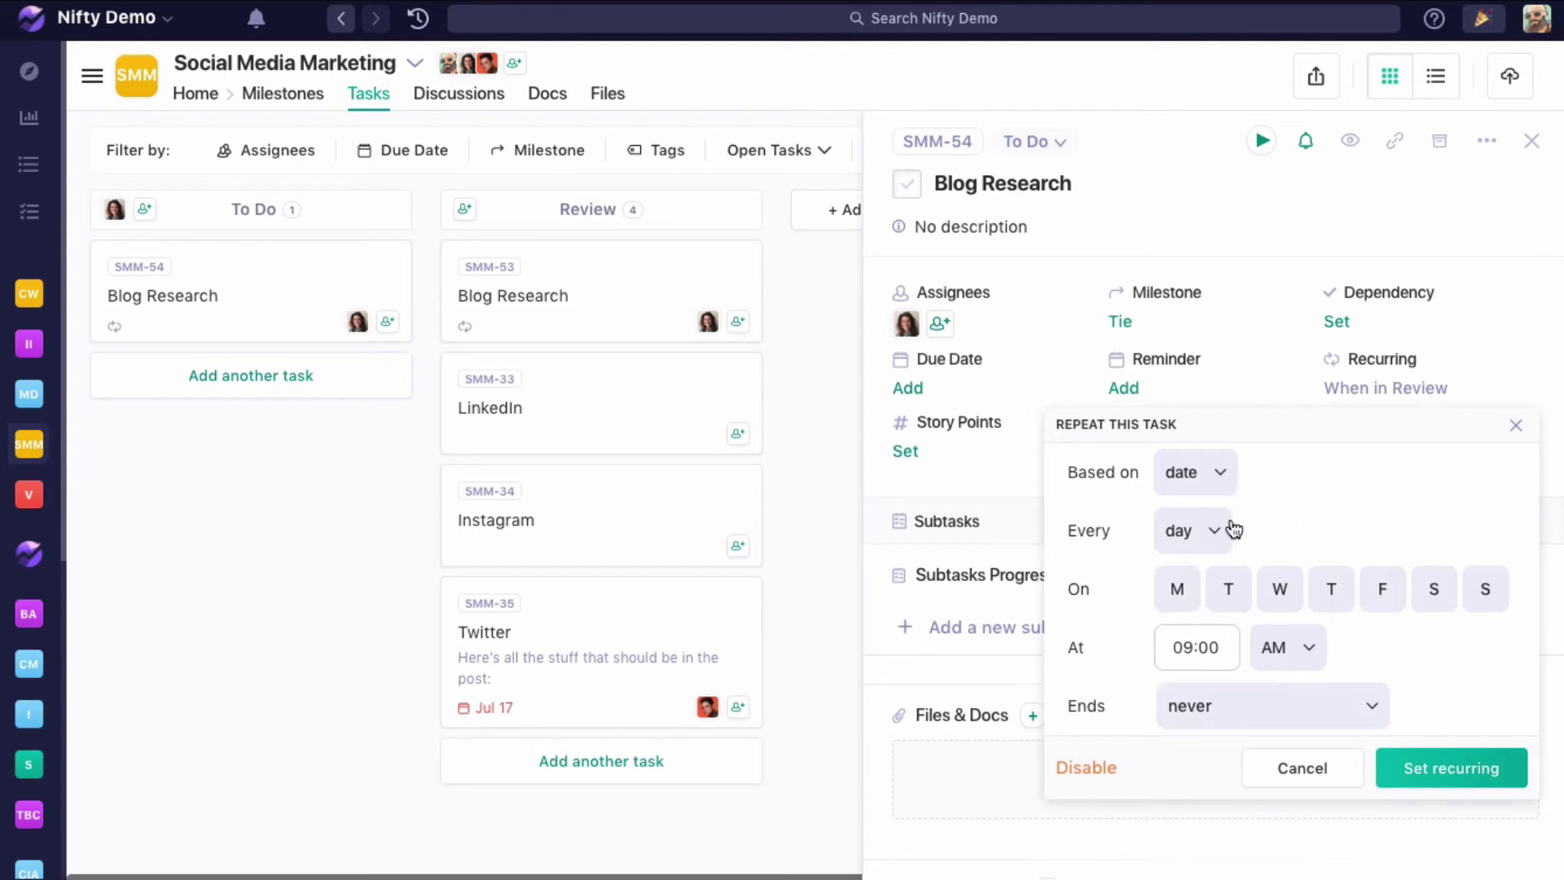
left_click(1180, 542)
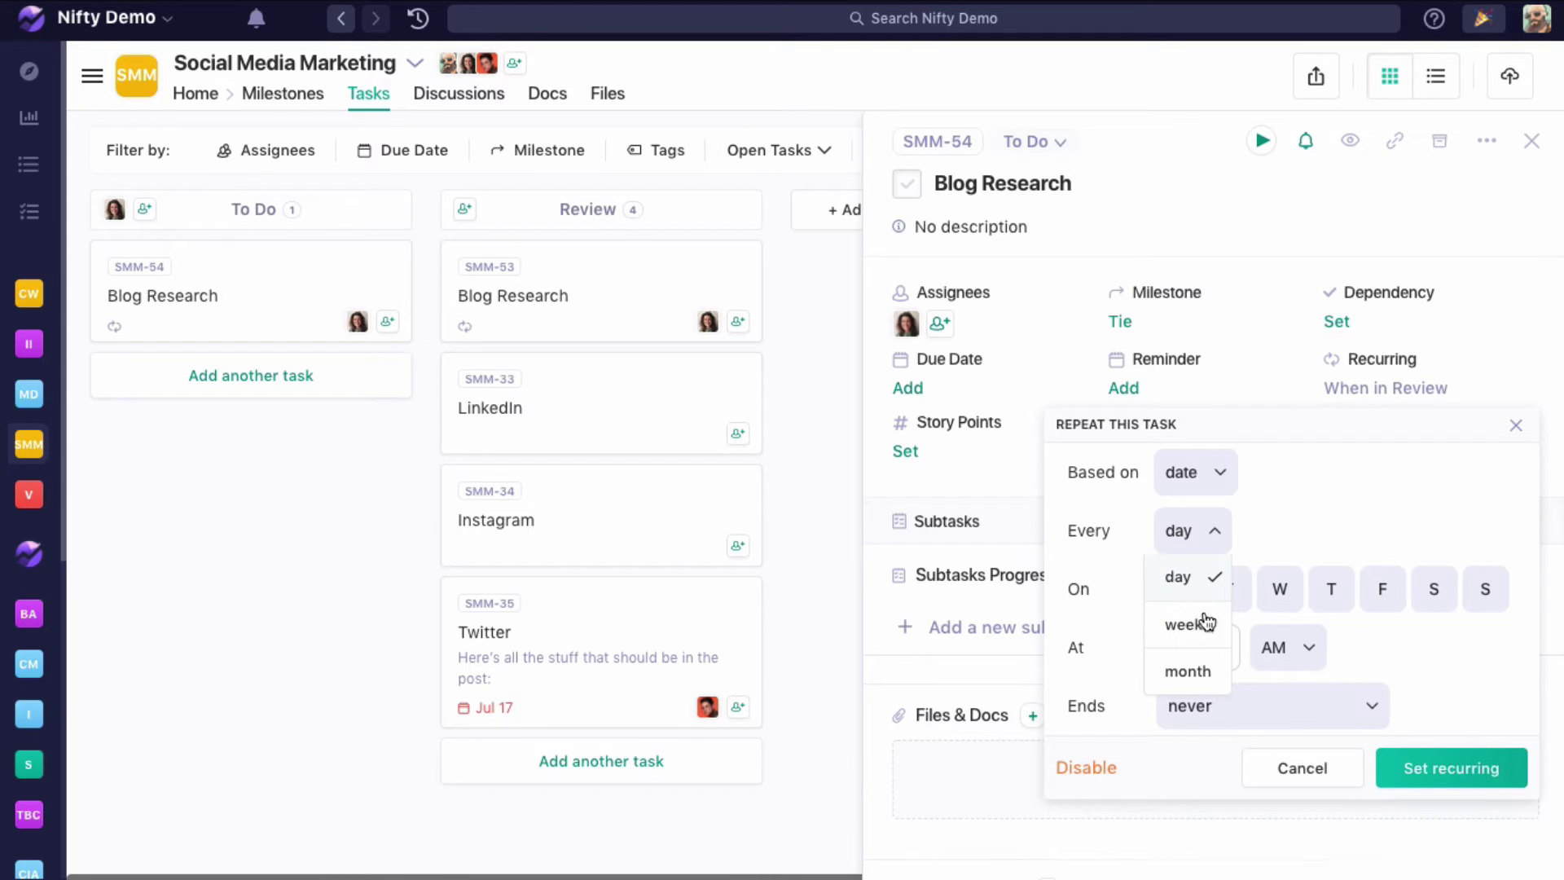
left_click(1212, 535)
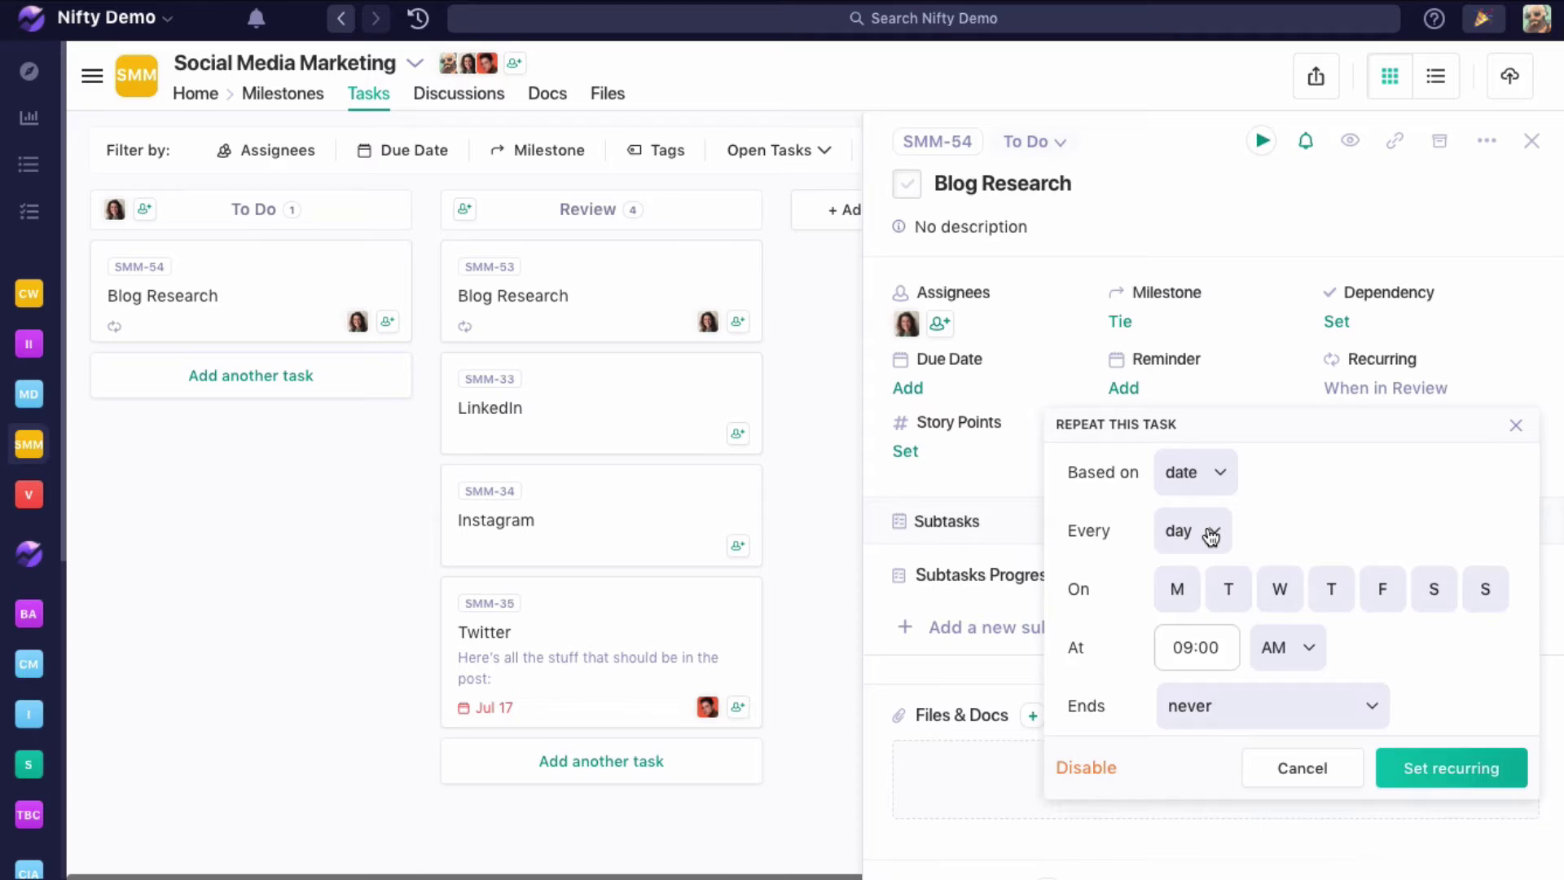
left_click(1211, 535)
left_click(1184, 668)
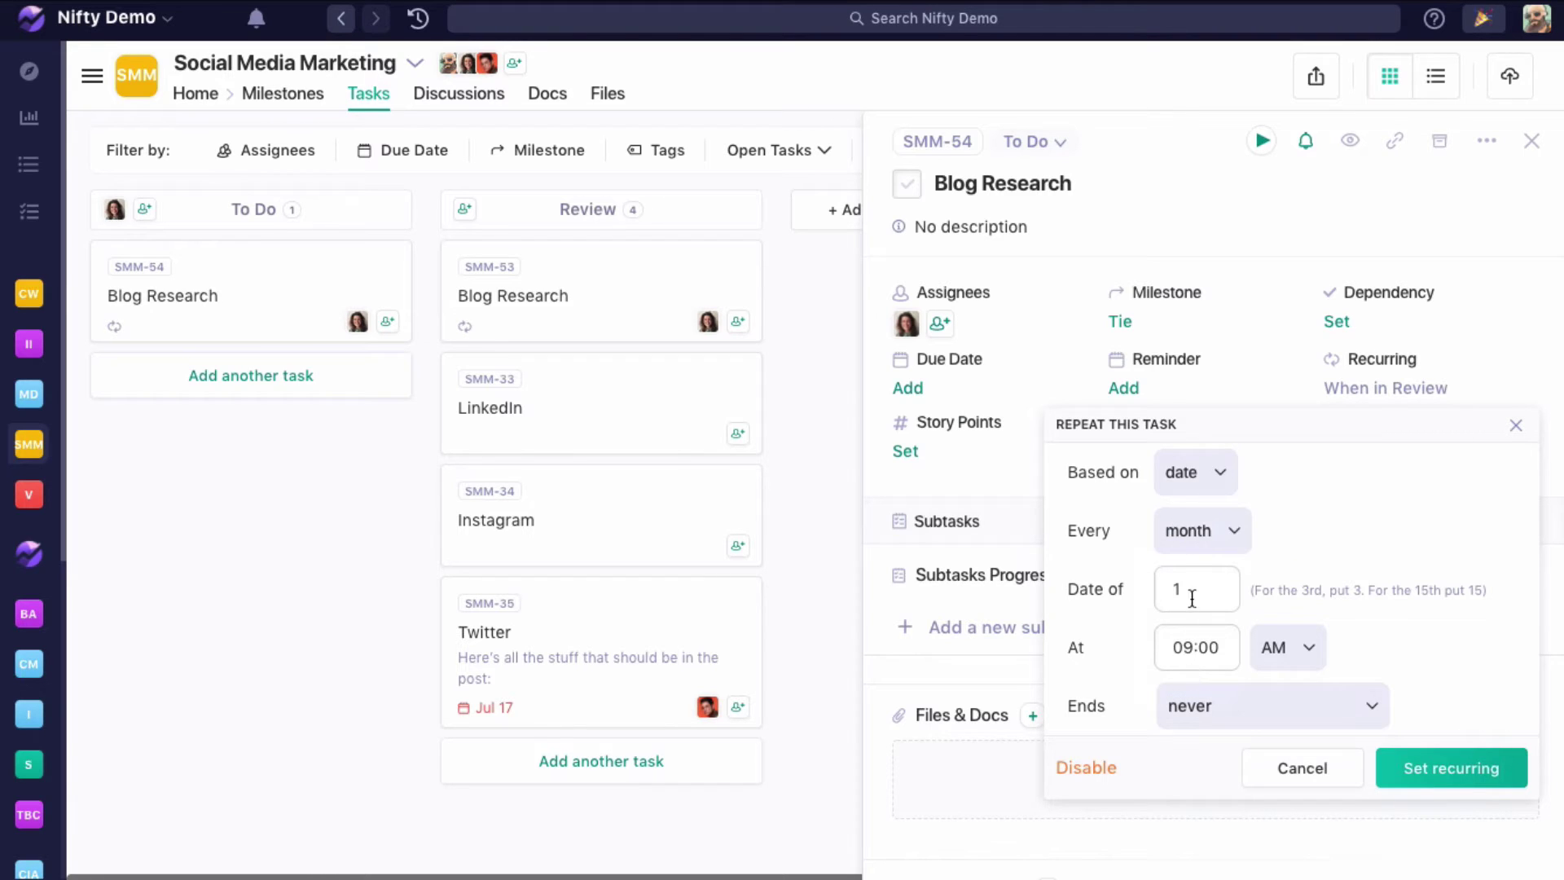
left_click_drag(1195, 589, 1156, 592)
left_click(1439, 761)
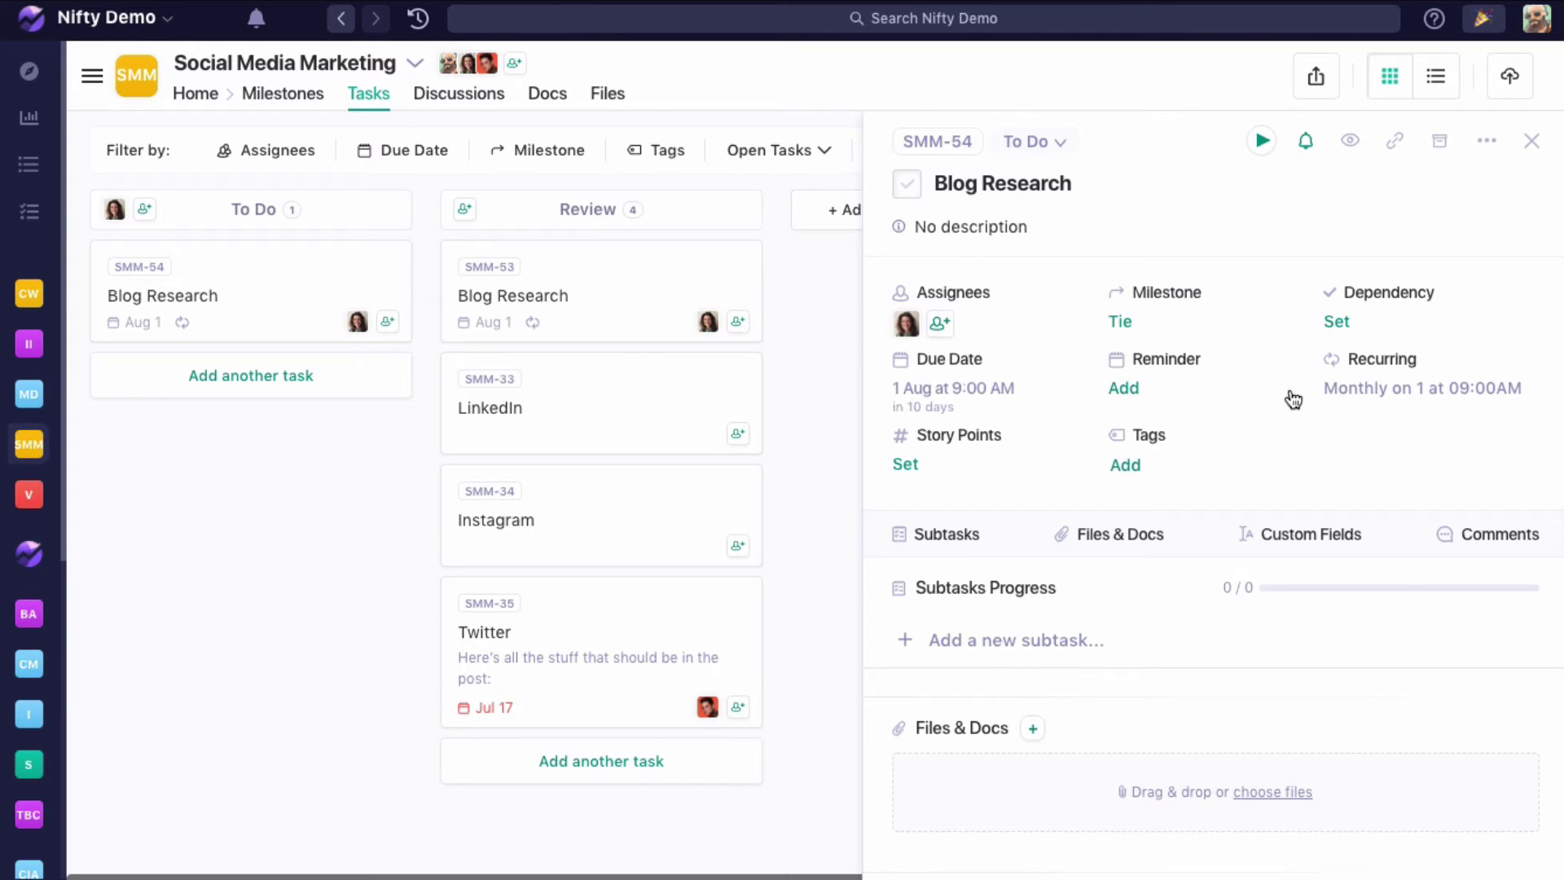
Reopen SMM-54's repeat settings and advance the calendar to September 2020.
left_click(1337, 391)
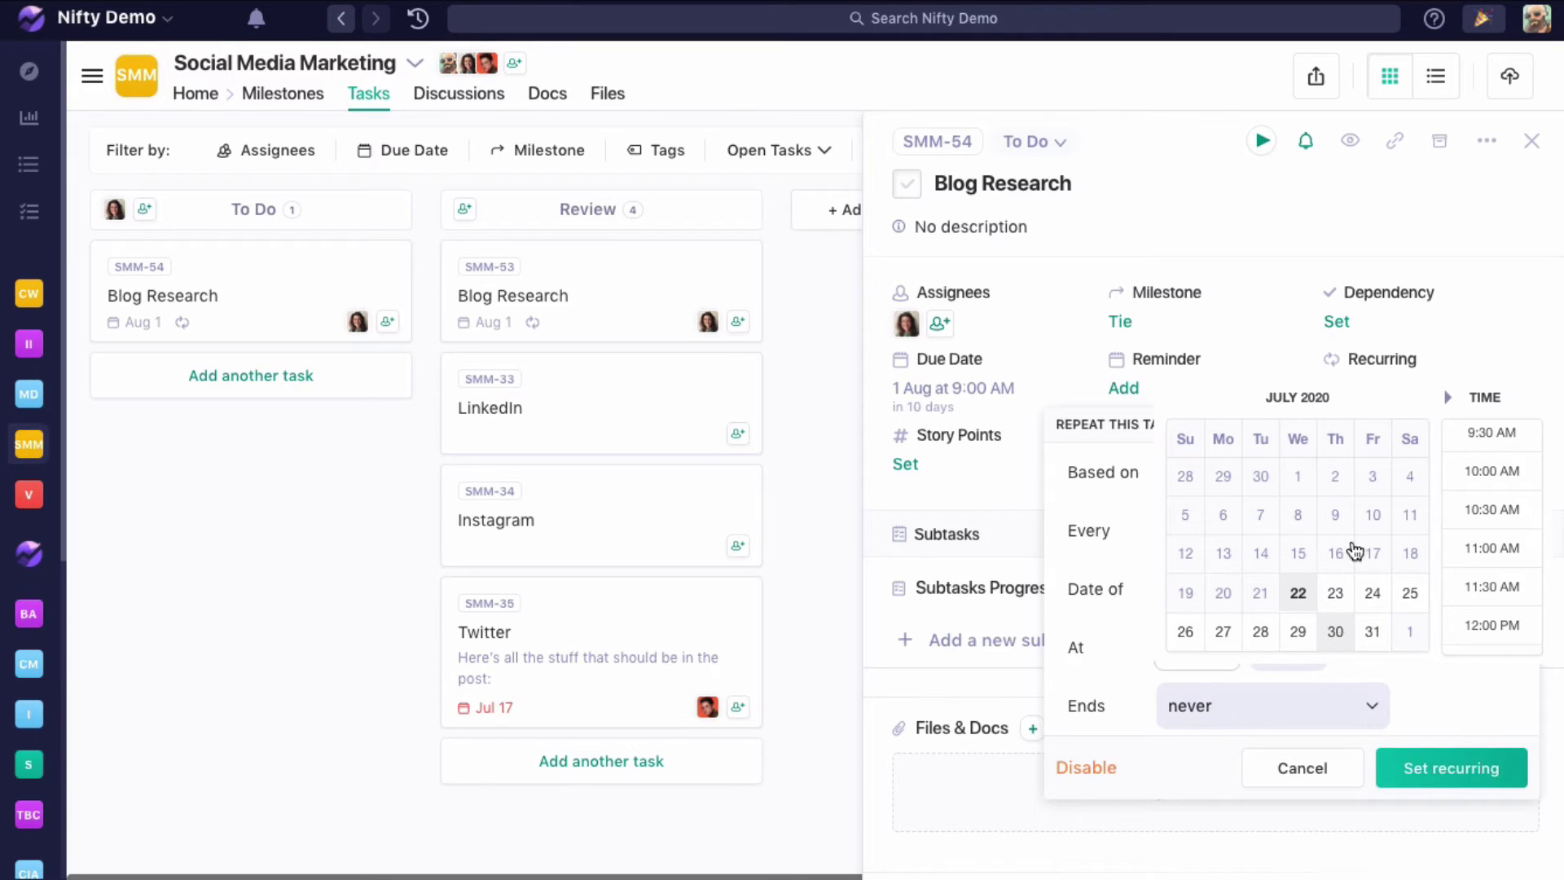
left_click(1447, 398)
left_click(1447, 398)
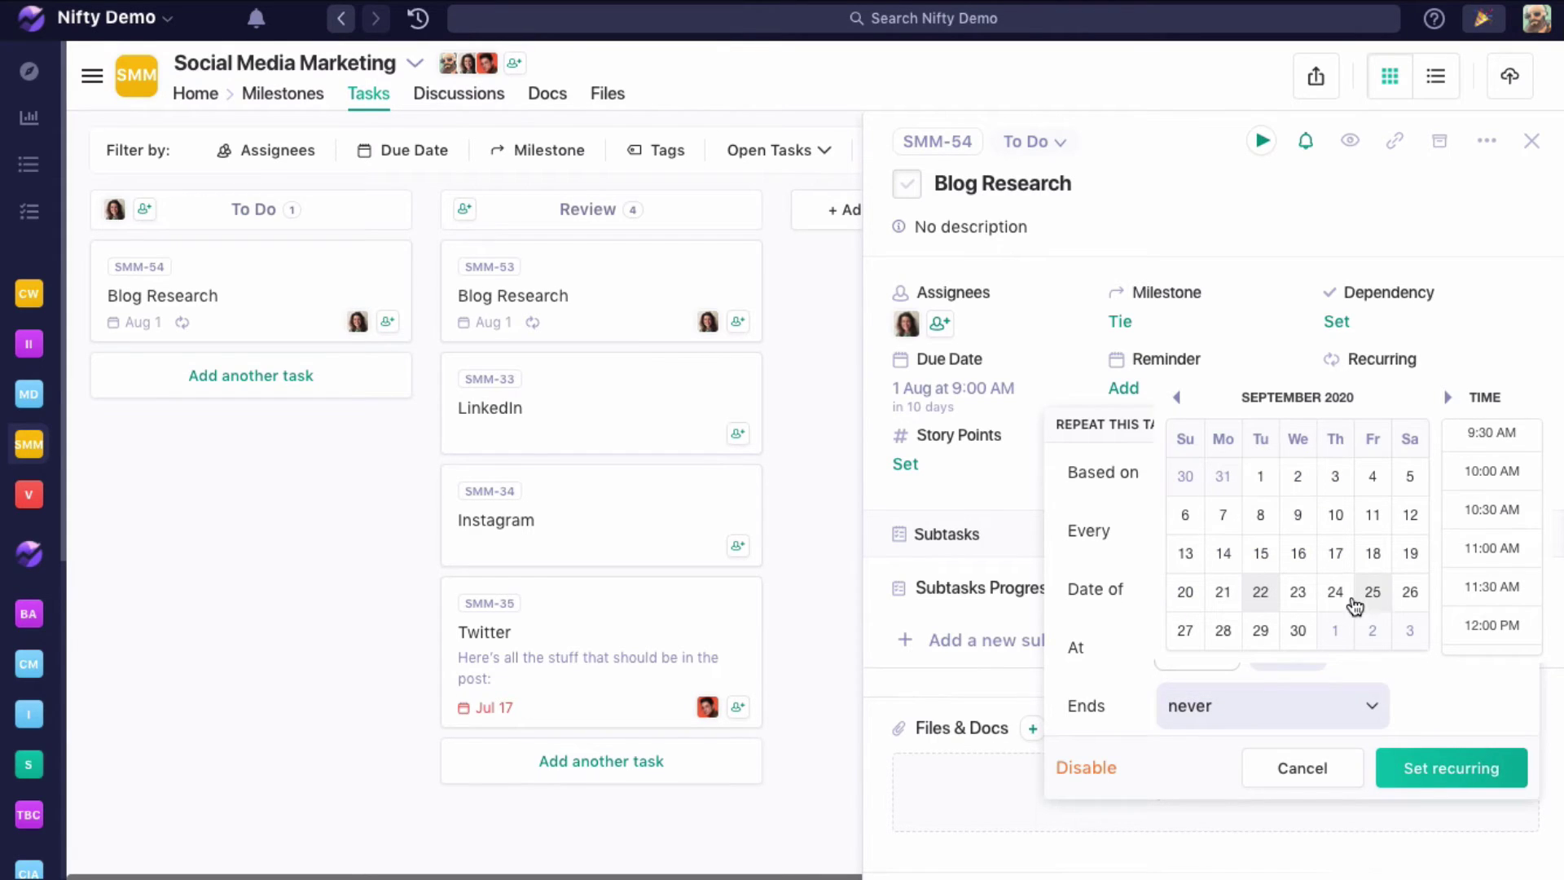
left_click(1427, 676)
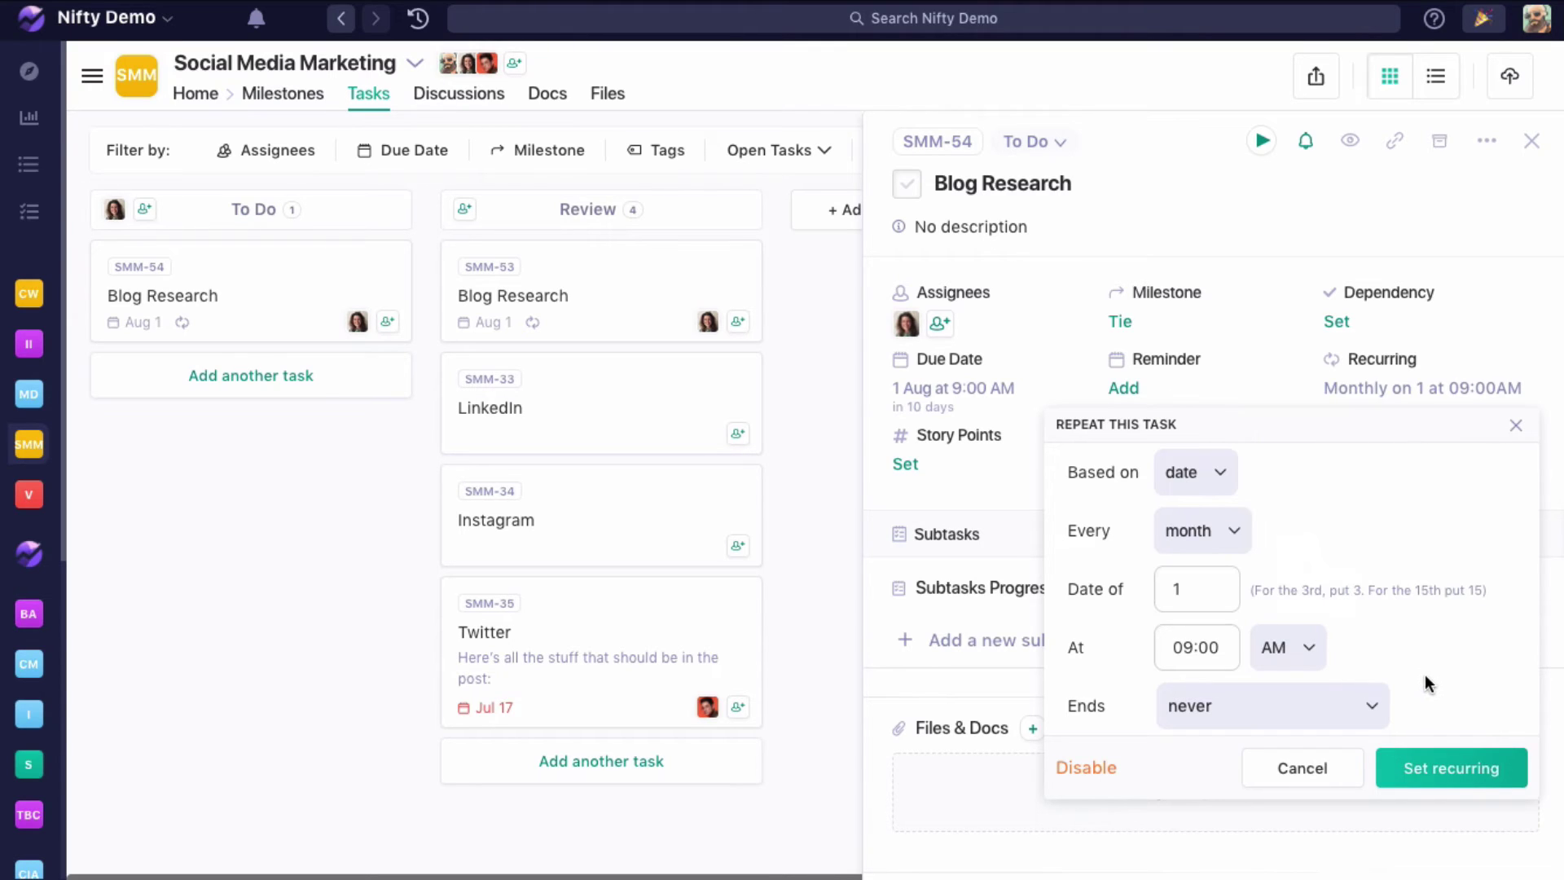
Change SMM-54's recurrence to weekly on Monday at 09:00 AM.
left_click(1230, 536)
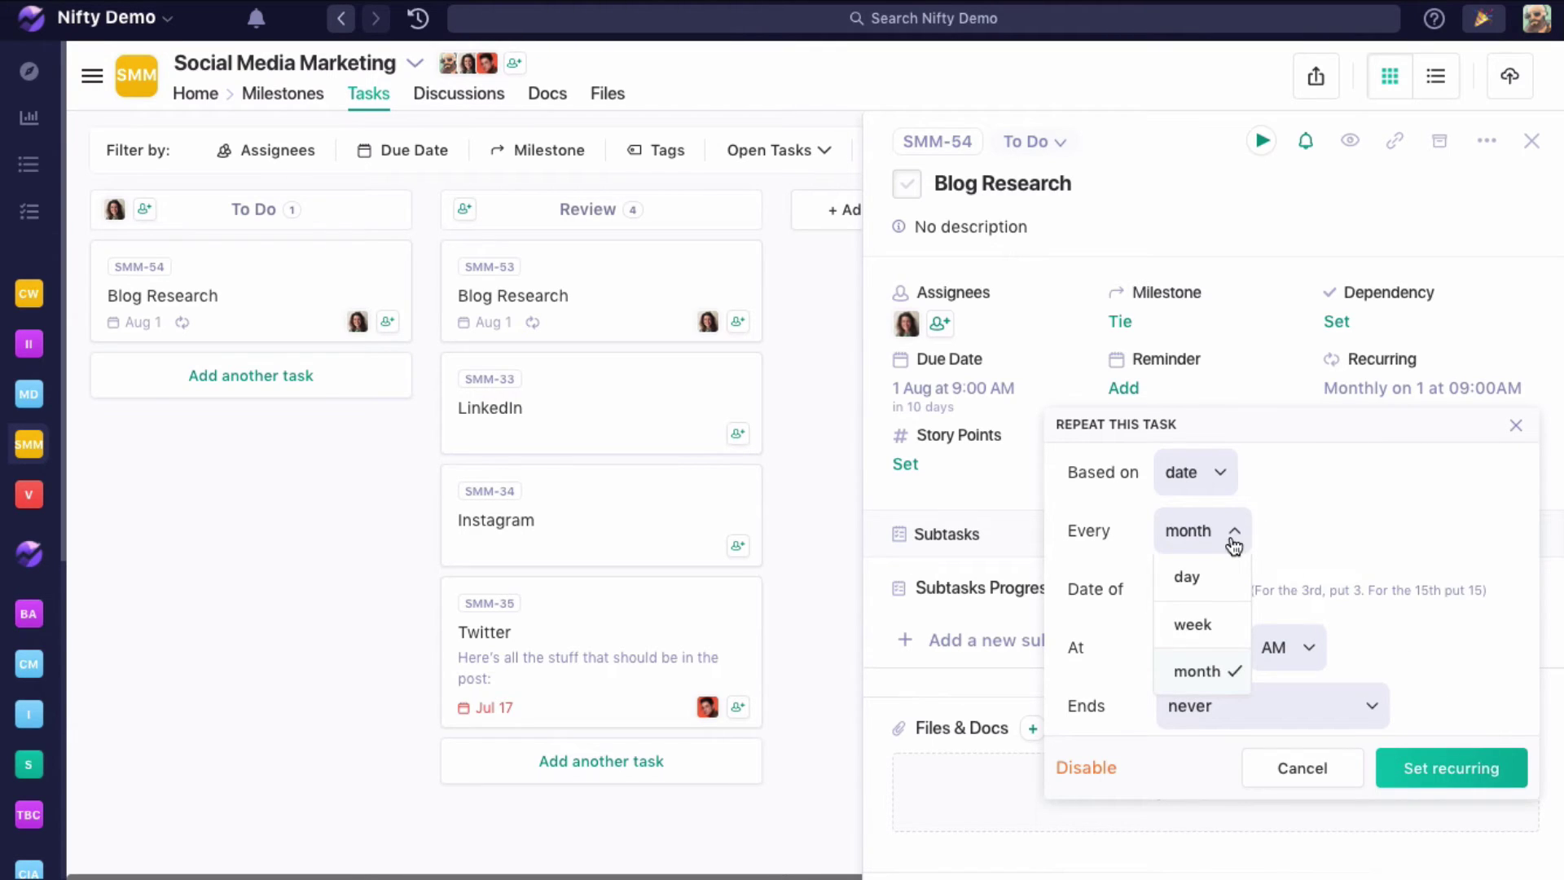
left_click(1202, 624)
left_click(1179, 602)
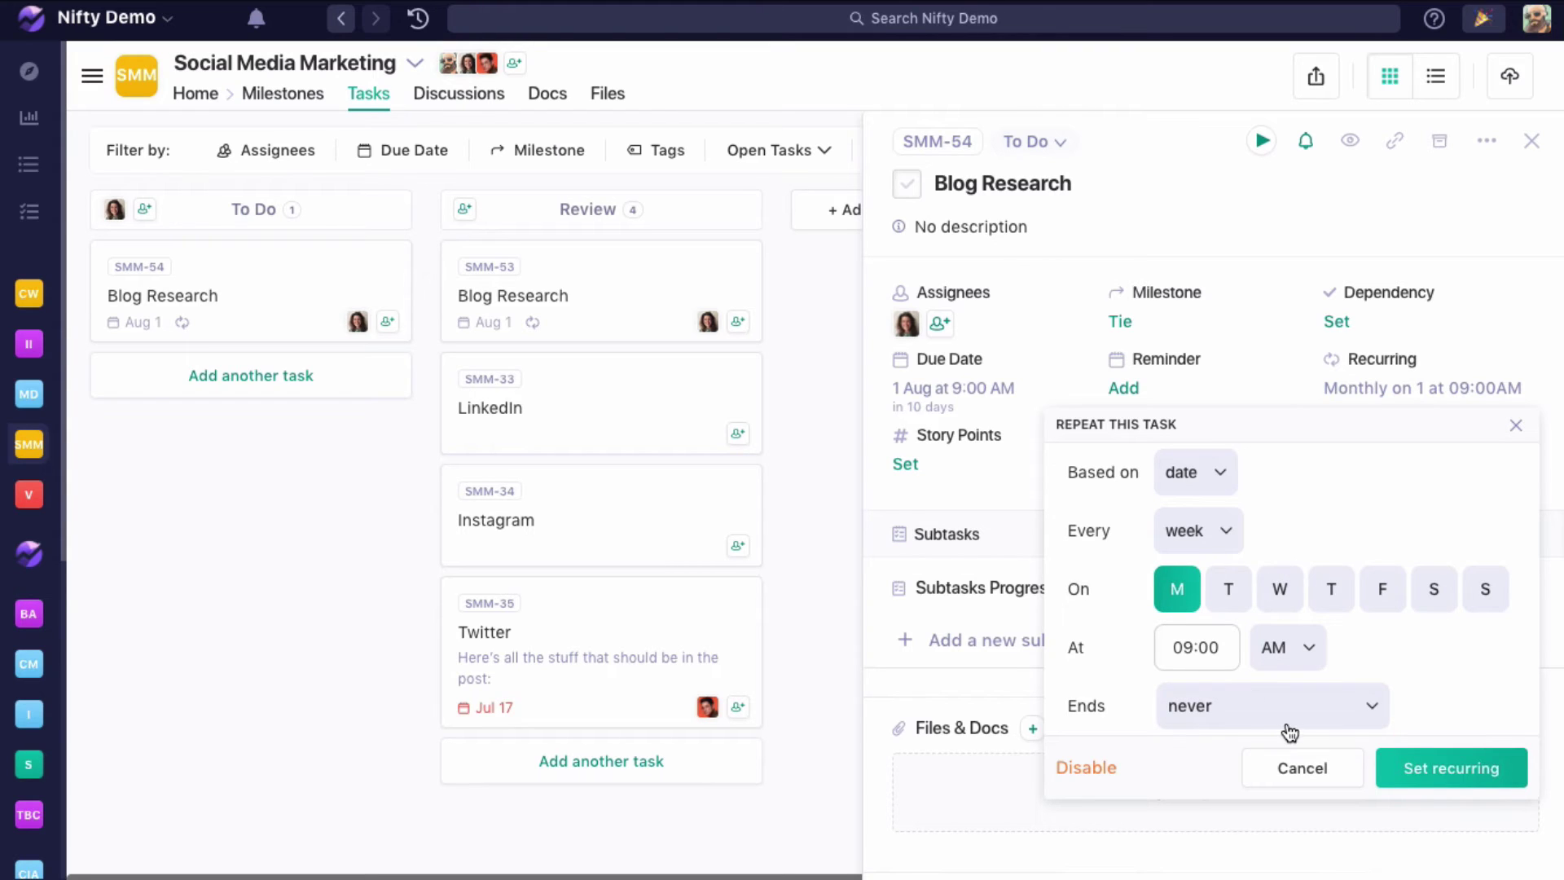
left_click(1437, 778)
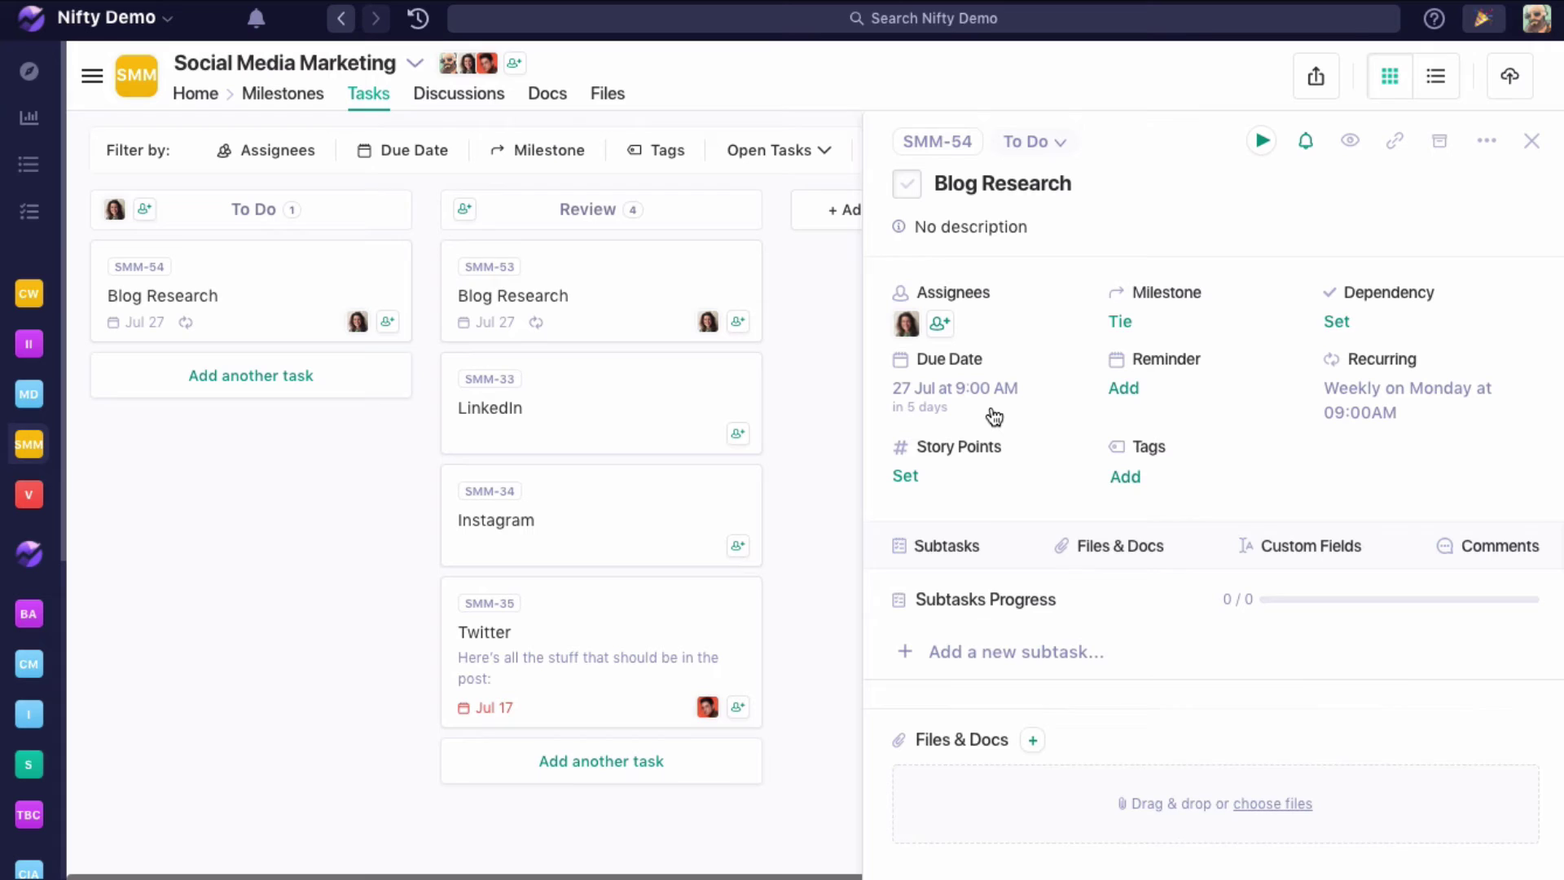
Set SMM-54 to repeat on Monday, Wednesday and Friday at 09:00 AM, with Every set to day.
left_click(1379, 397)
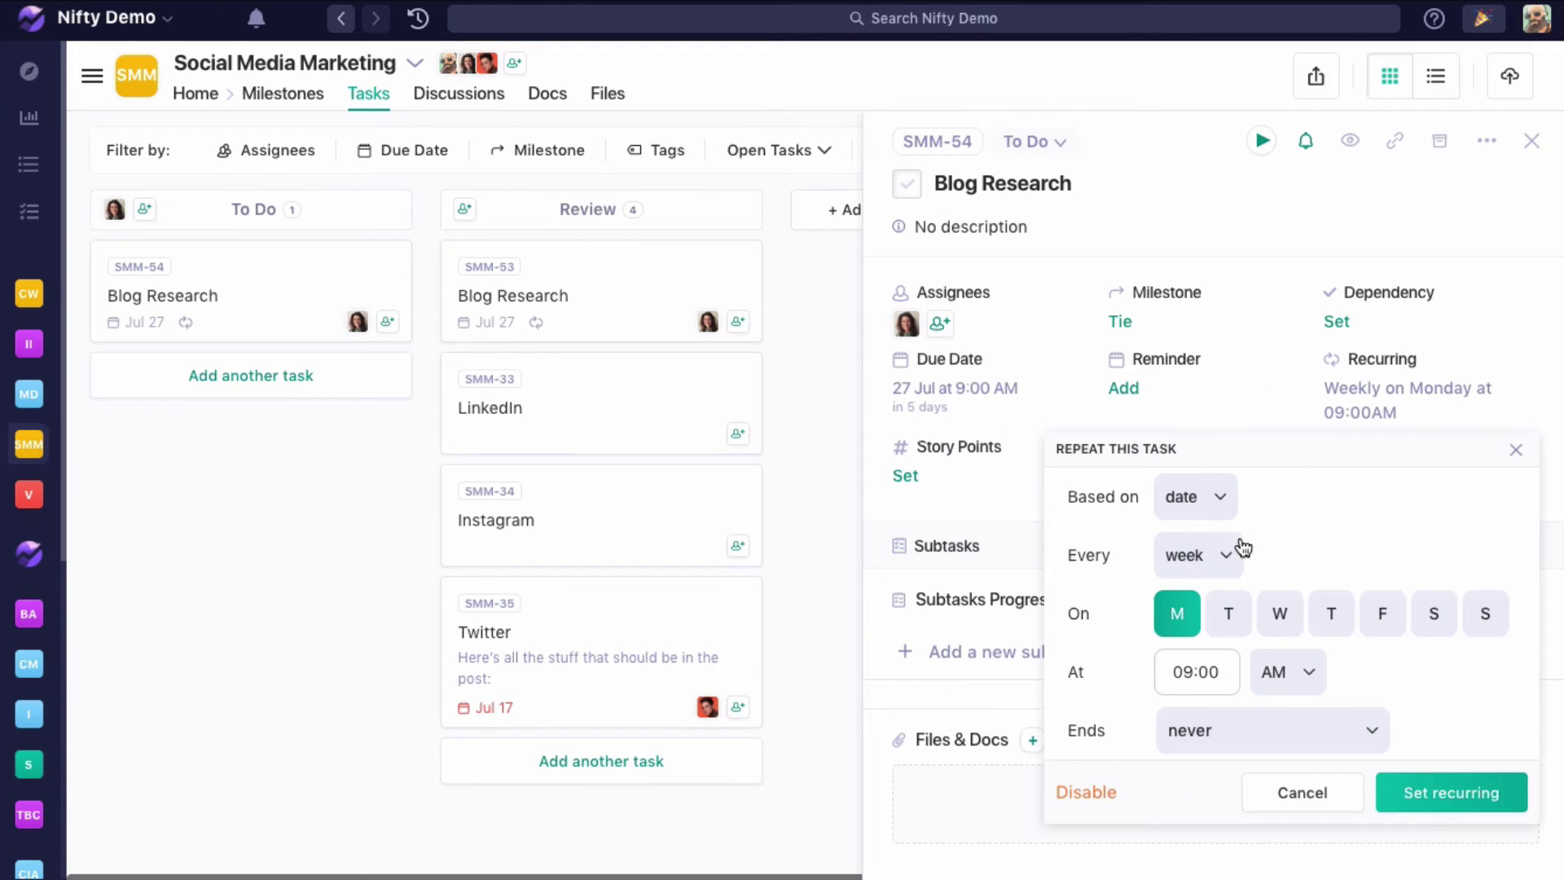
left_click(1201, 554)
left_click(1191, 601)
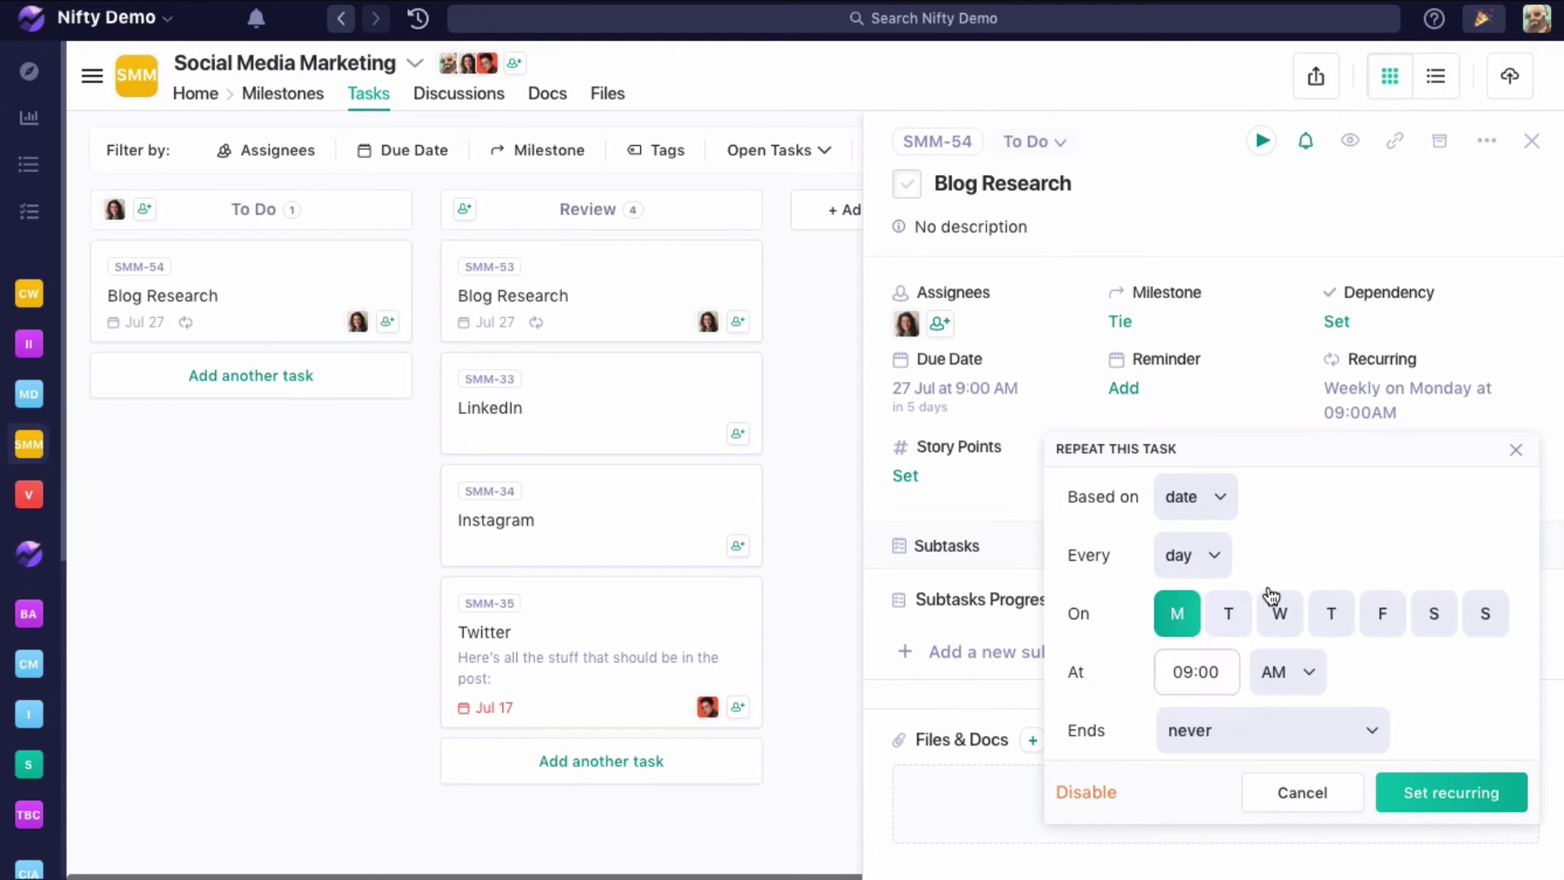
left_click(1280, 613)
left_click(1382, 612)
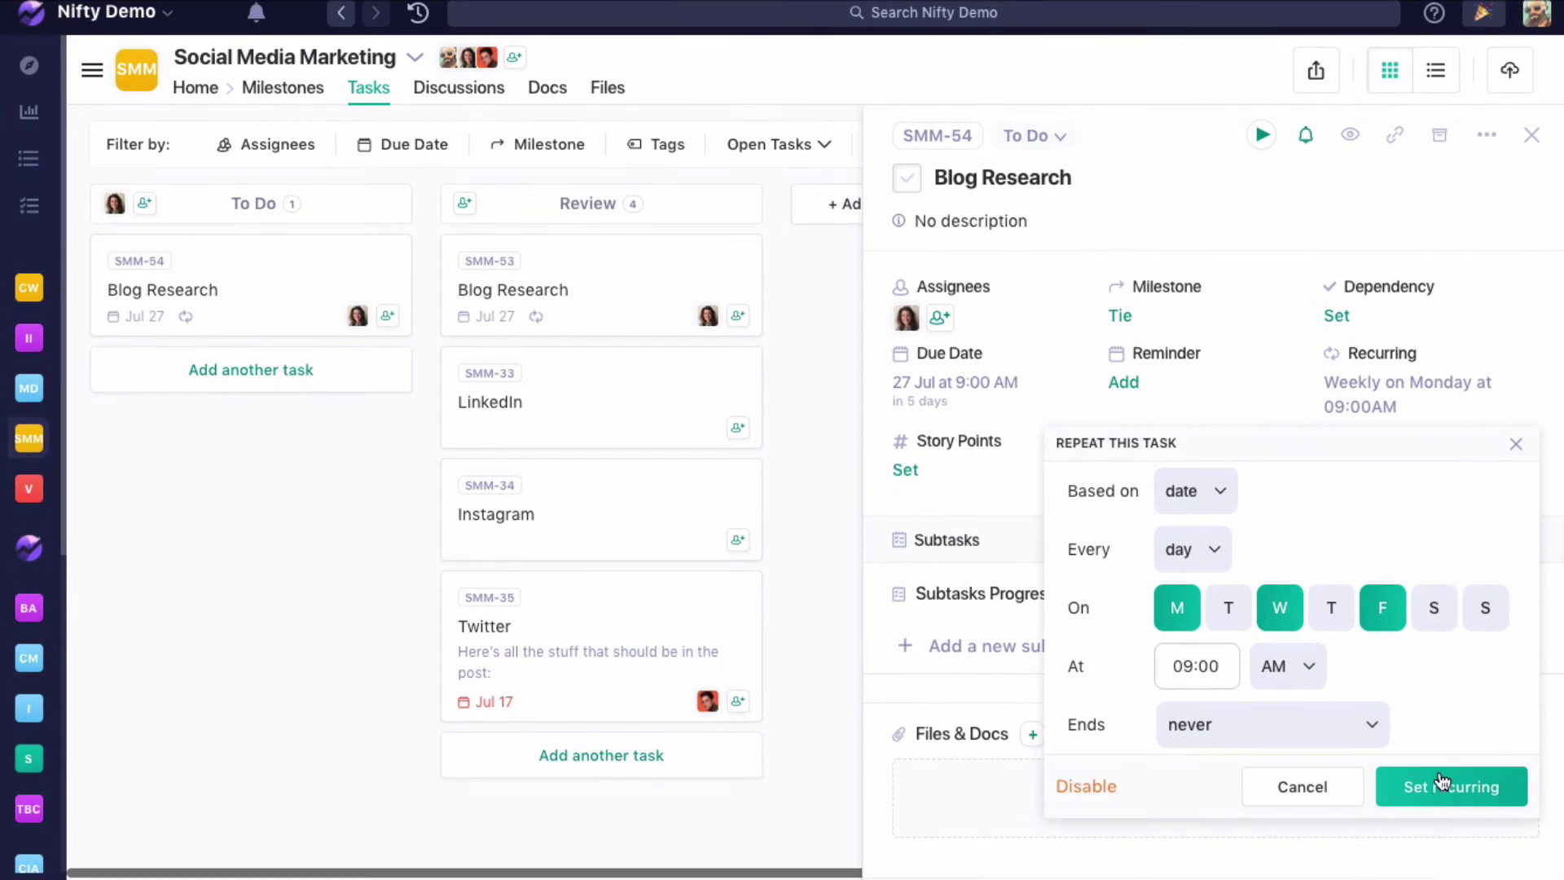
left_click(1450, 790)
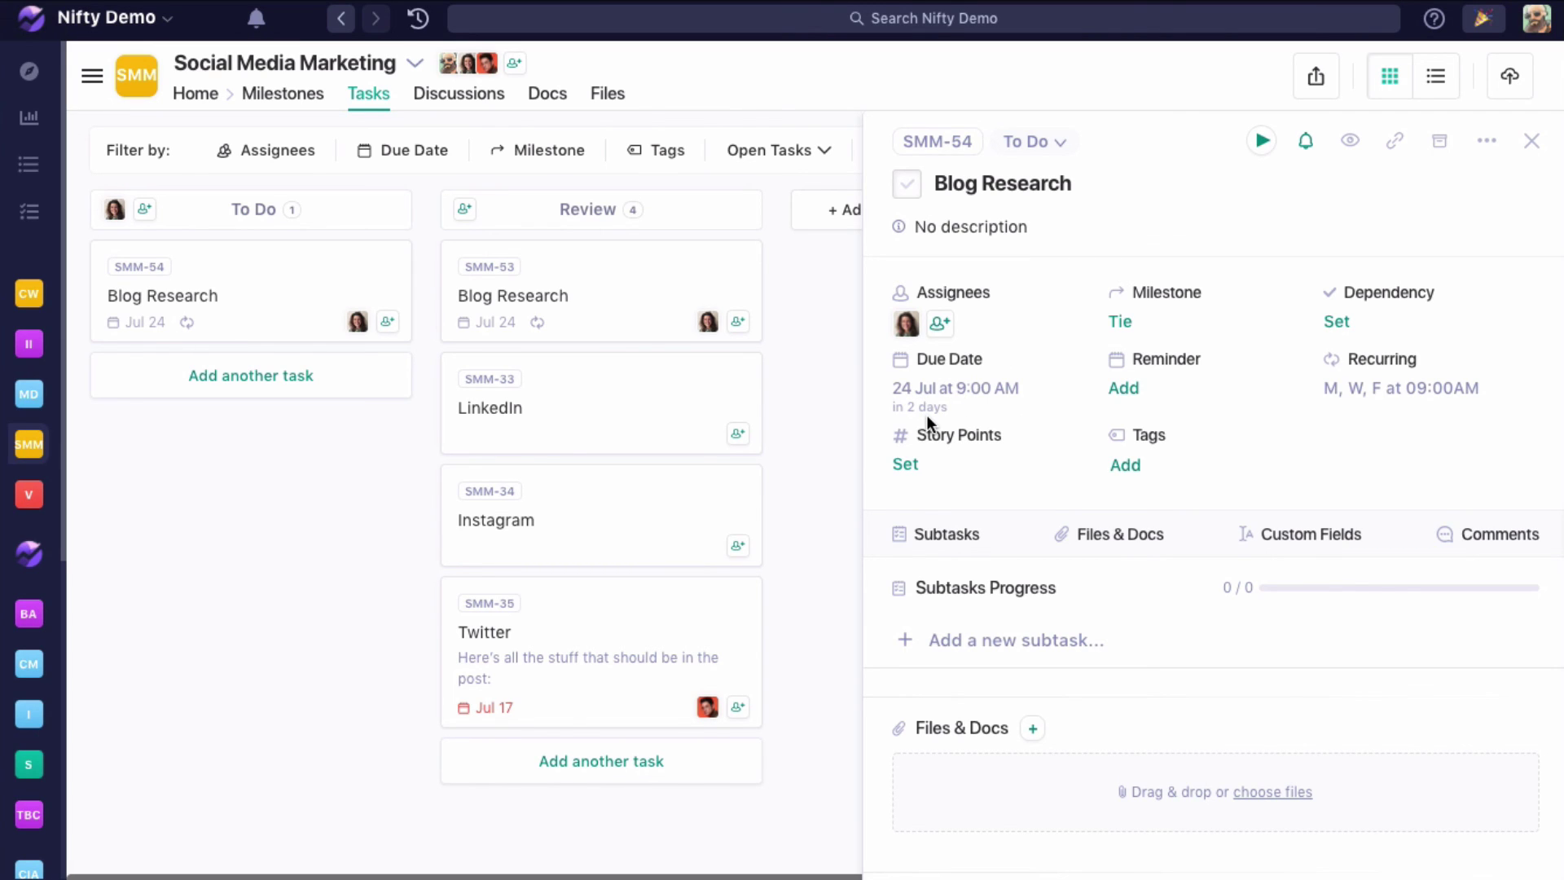
Set SMM-54's due date to 22 Jul at 5:00 PM, then mark it complete.
left_click(929, 405)
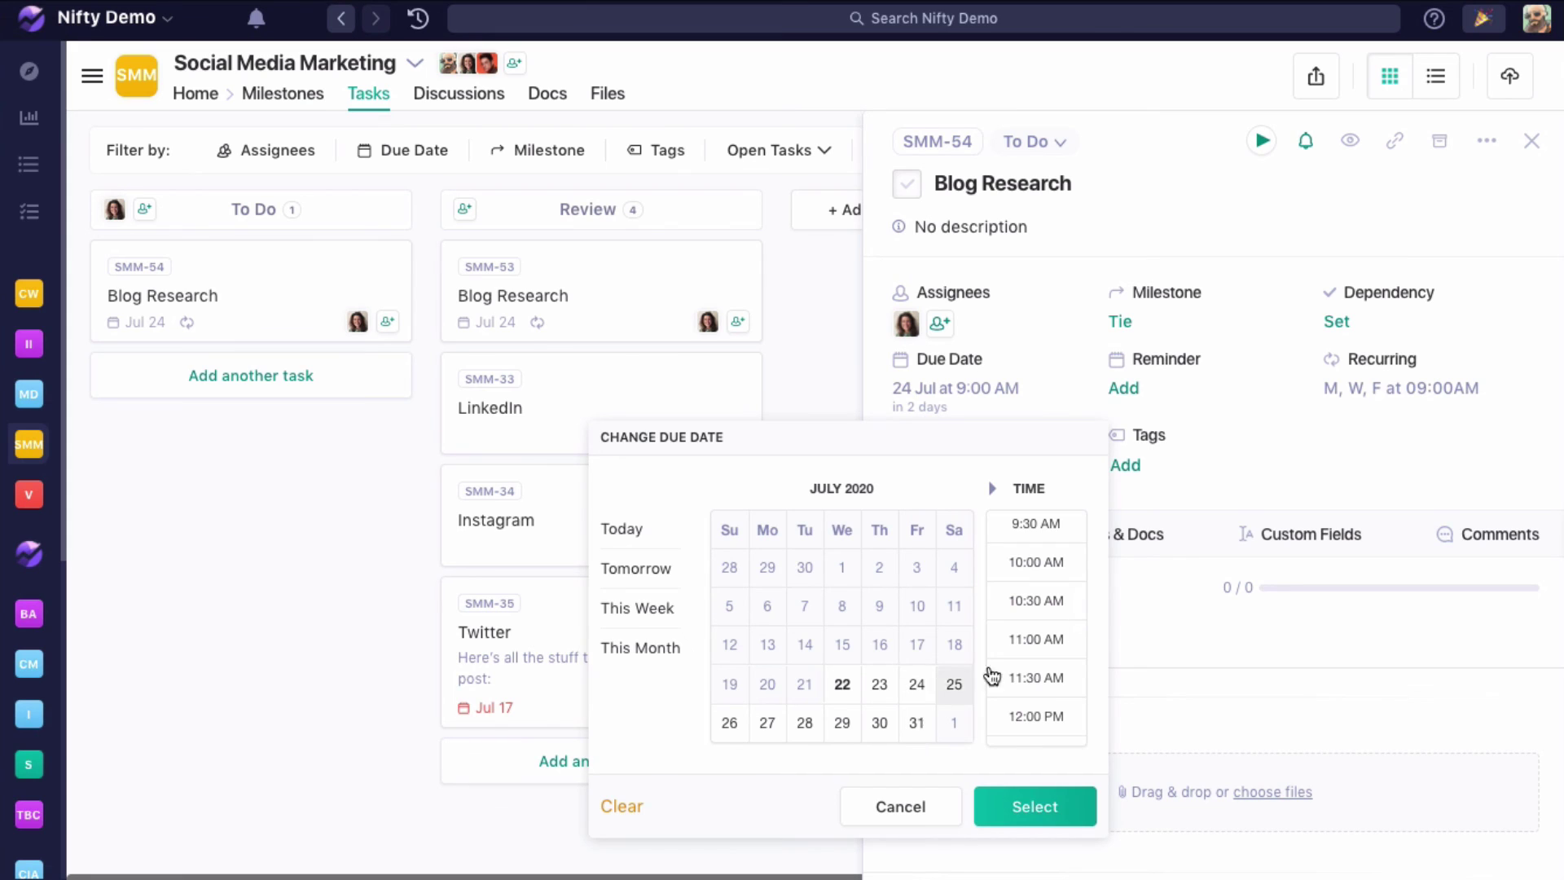
scroll(1045, 636, "up", 2)
scroll(1036, 614, "down", 4)
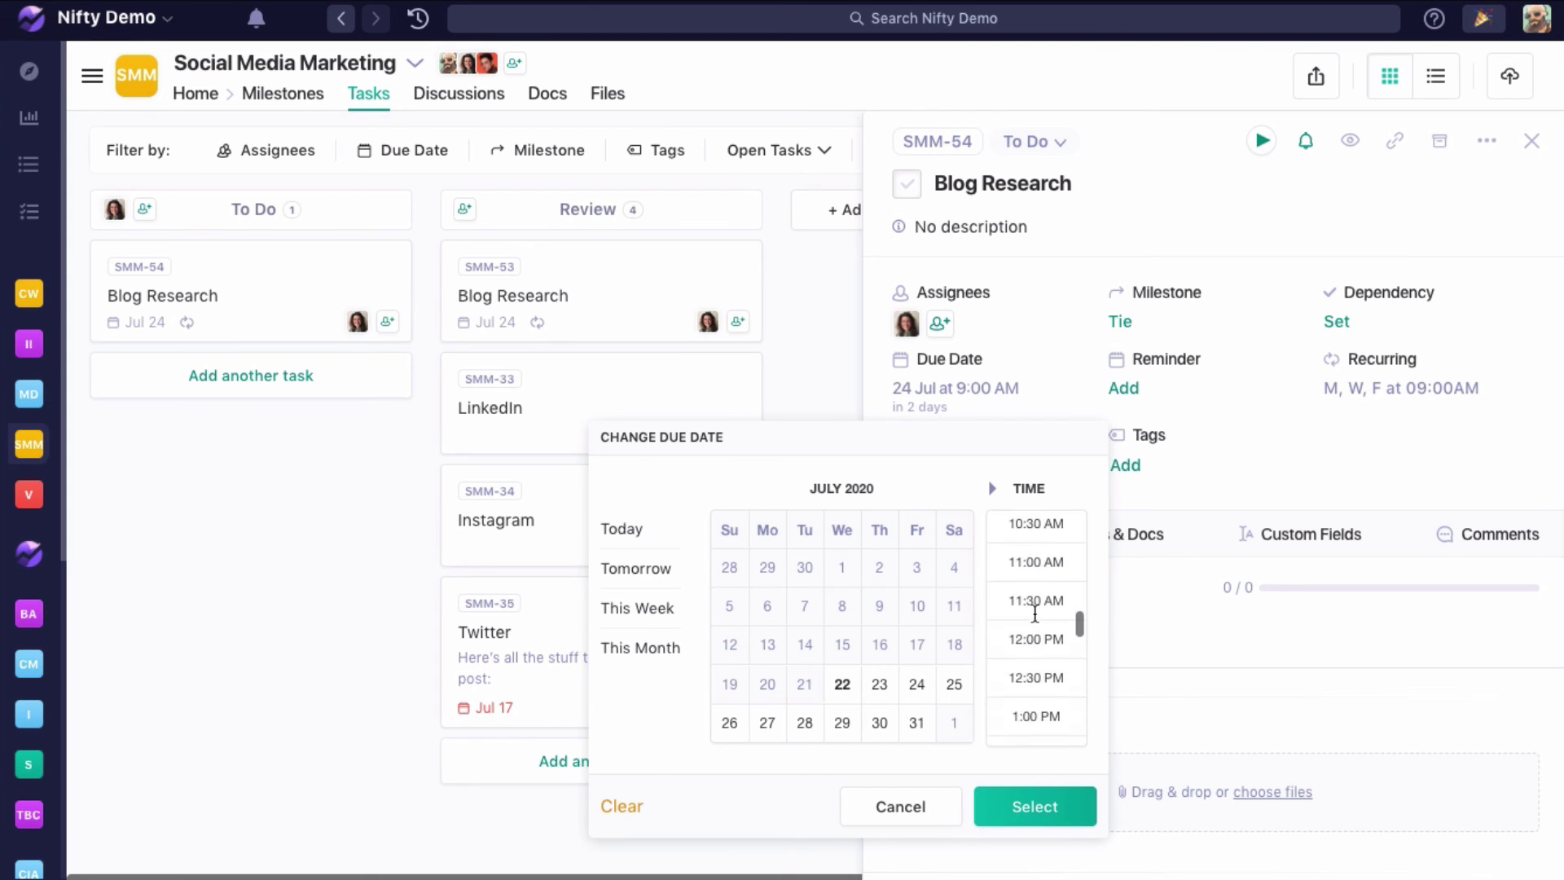
scroll(1034, 614, "down", 5)
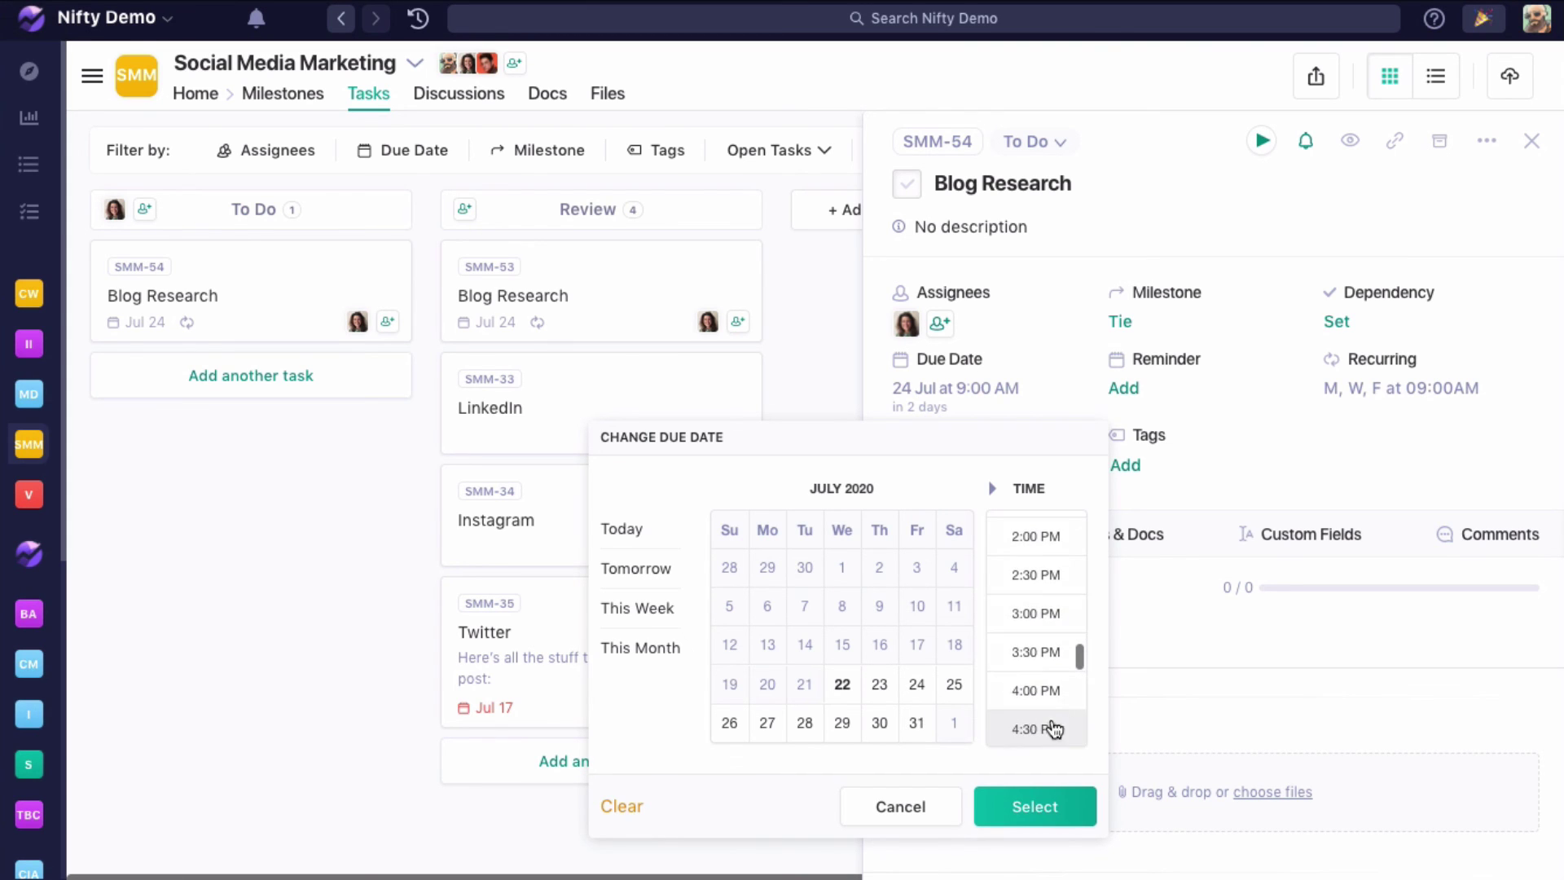
scroll(1055, 730, "down", 1)
left_click(1038, 707)
left_click(1036, 802)
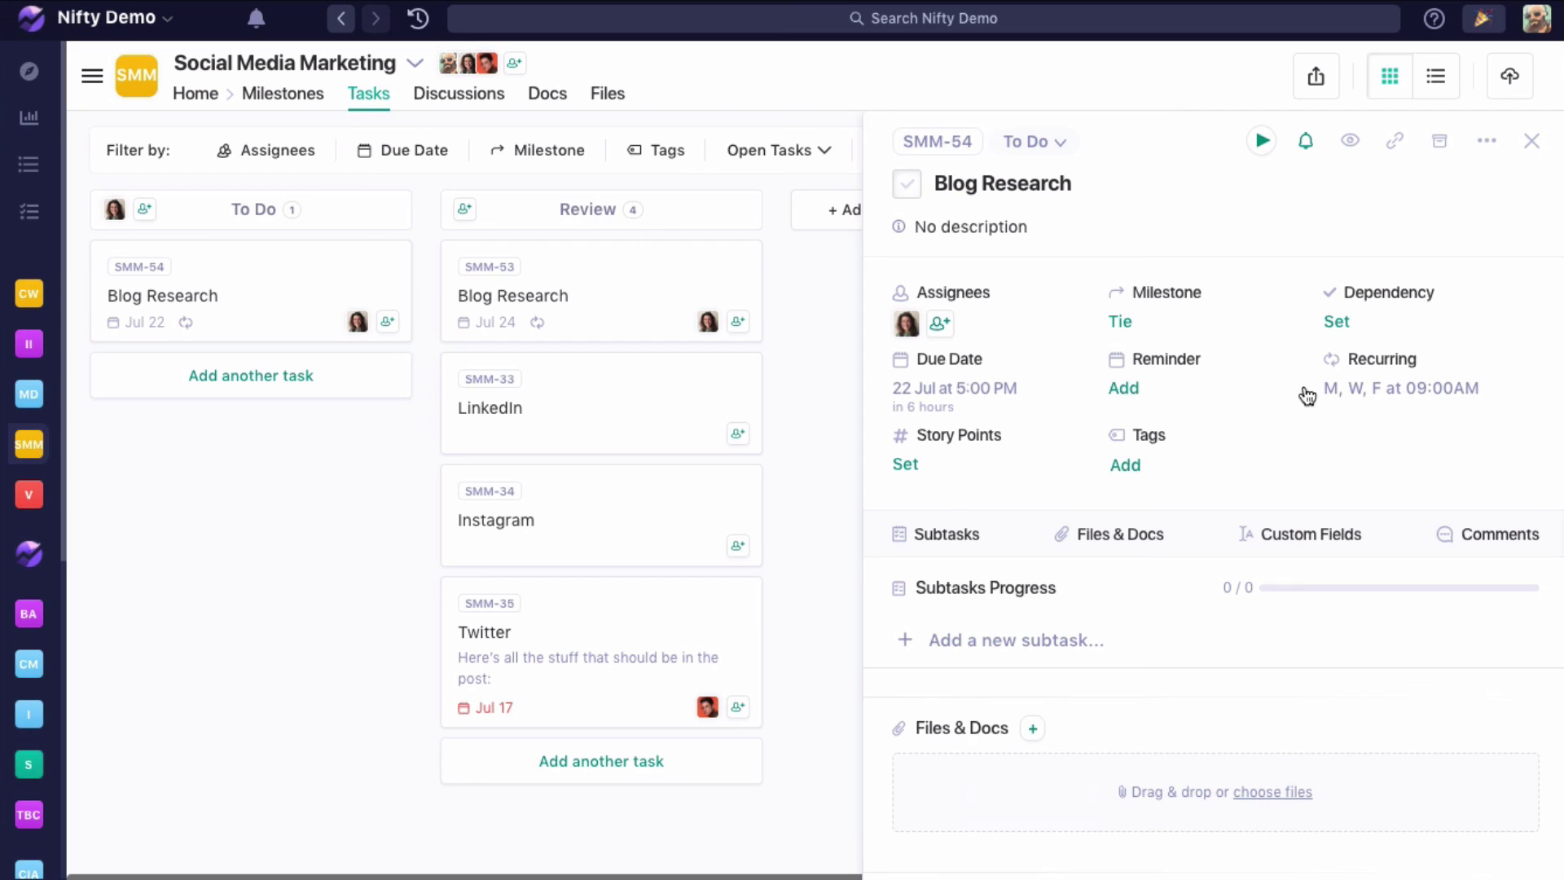
left_click(908, 190)
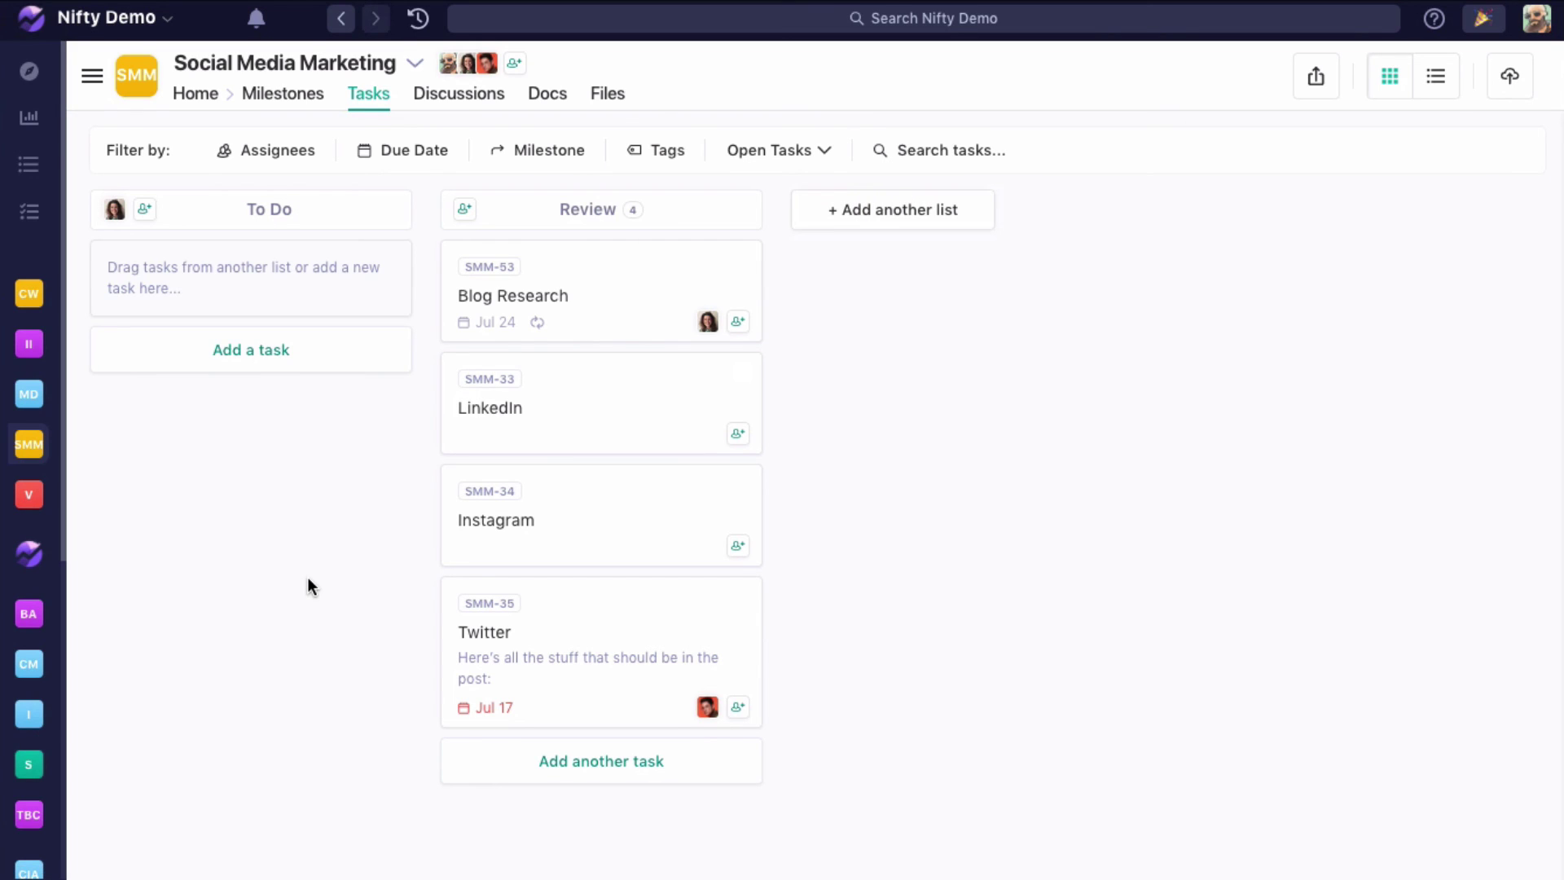